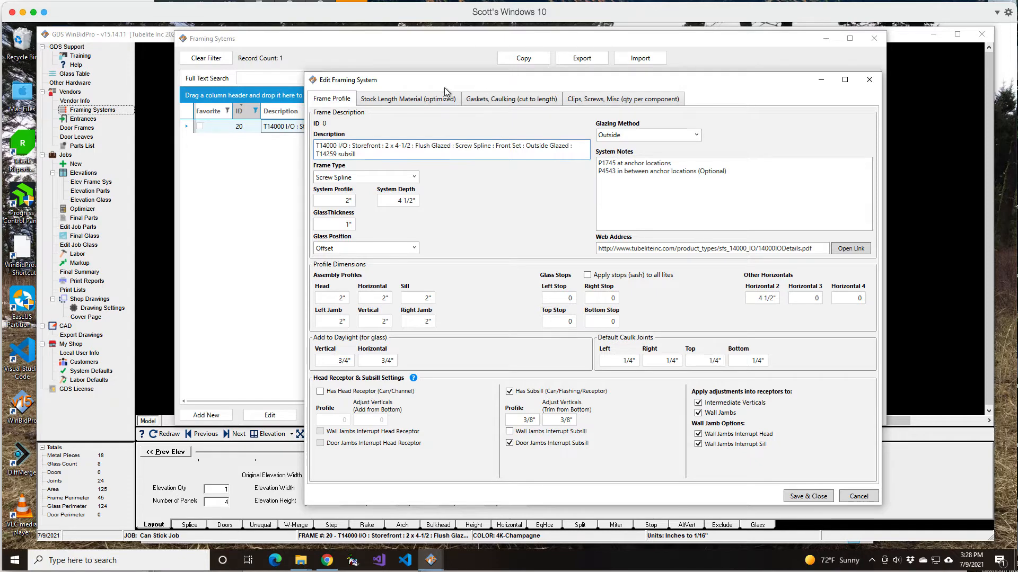
- Check the Horizontal 2 stock length parts of framing system 20, save the system, and close the framing systems list
left_click(409, 101)
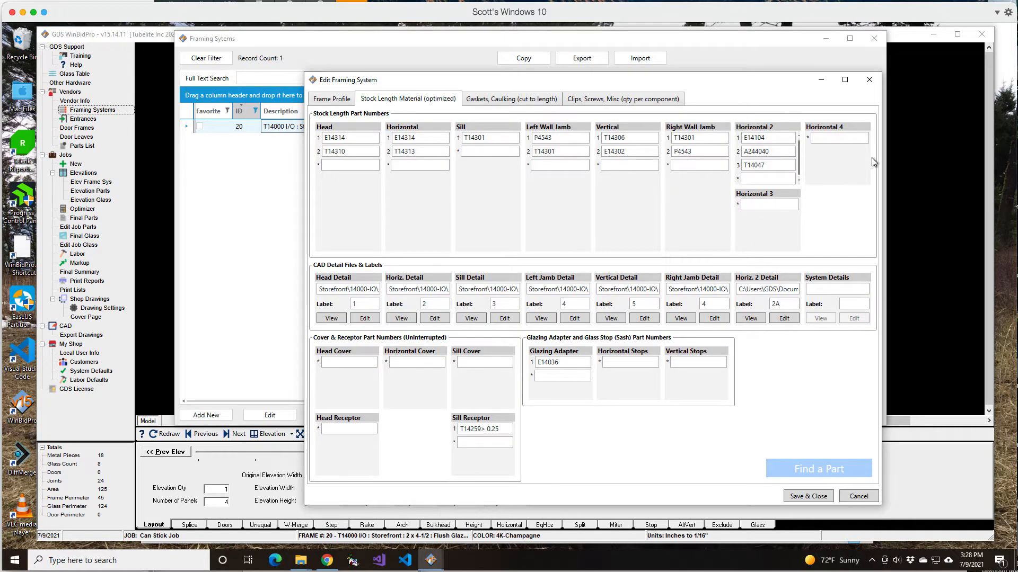
left_click(762, 164)
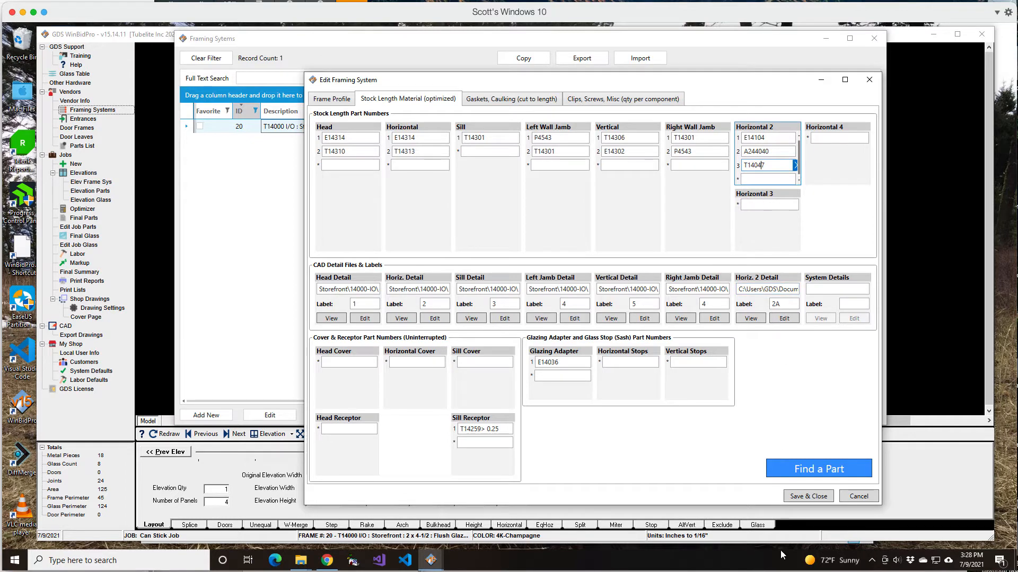
left_click(806, 496)
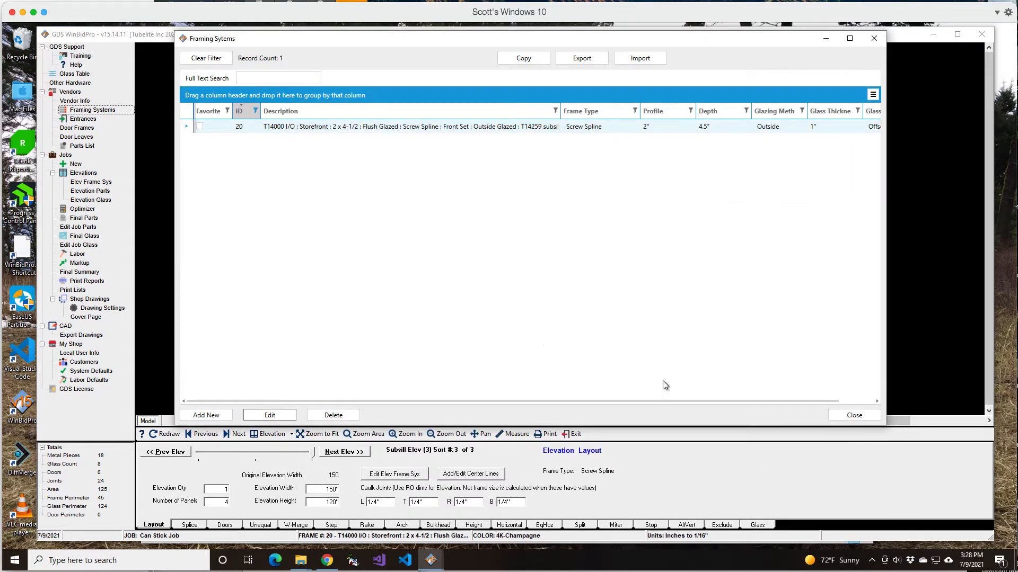
left_click(855, 415)
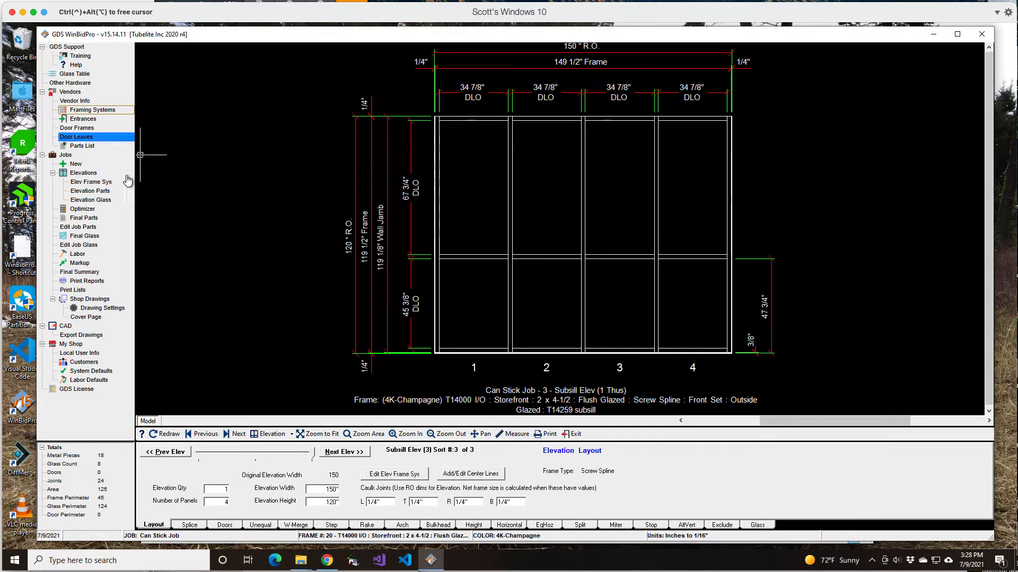
- Reassign framing system ID 20 to the Subsill Elev elevation, save it, and open the elevation drawing
left_click(84, 174)
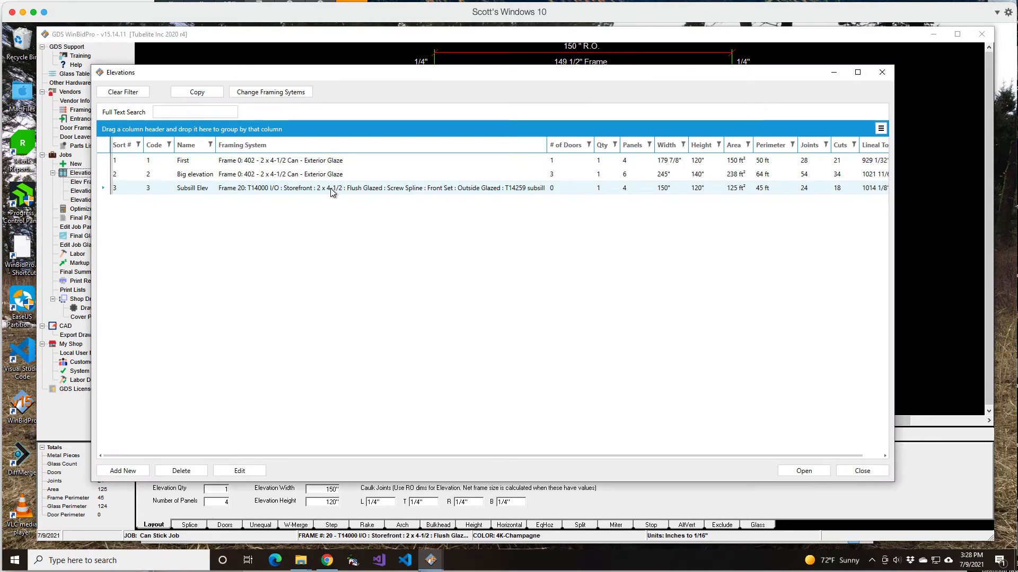
left_click(332, 192)
left_click(249, 472)
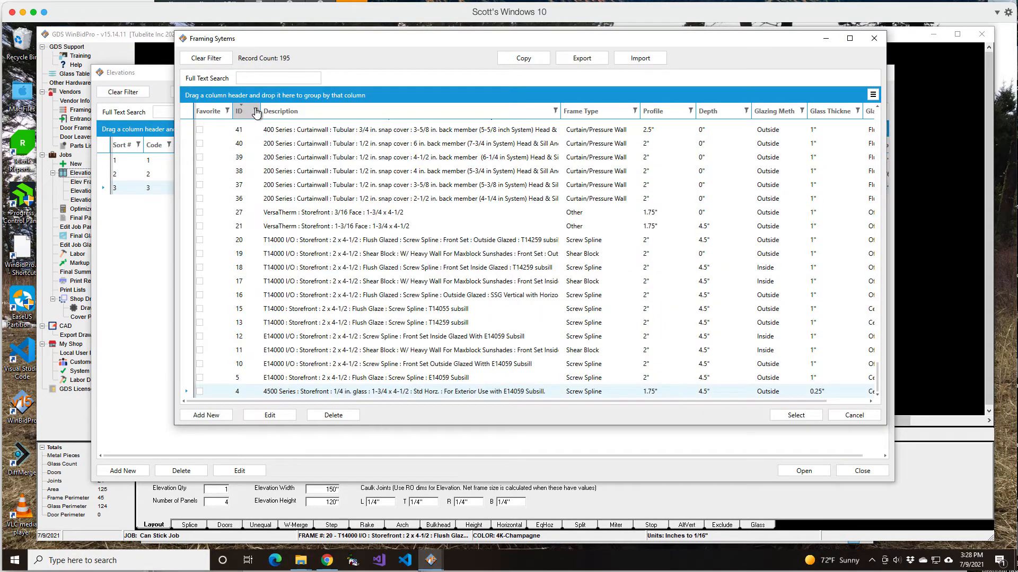
left_click(256, 112)
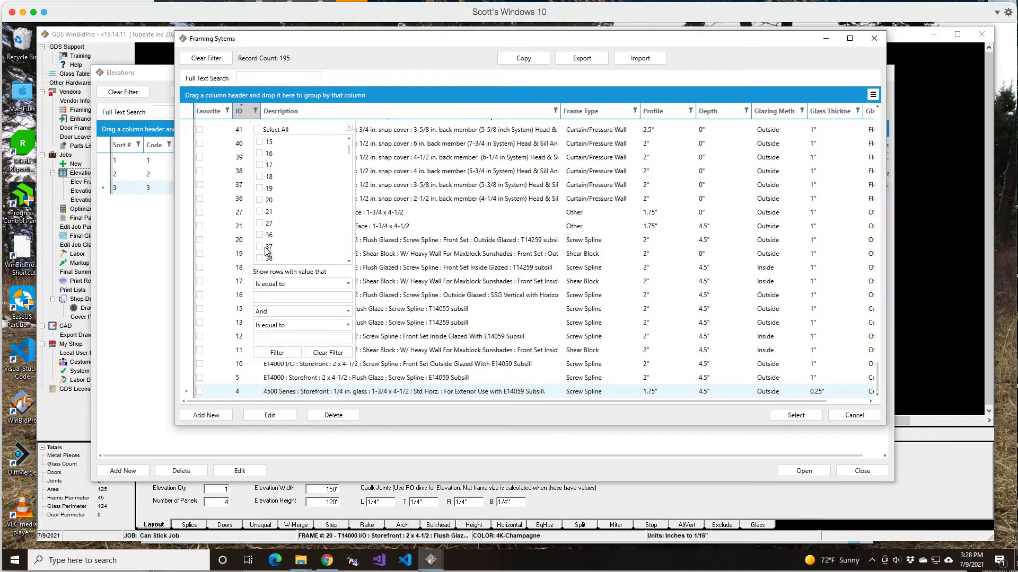
left_click(262, 200)
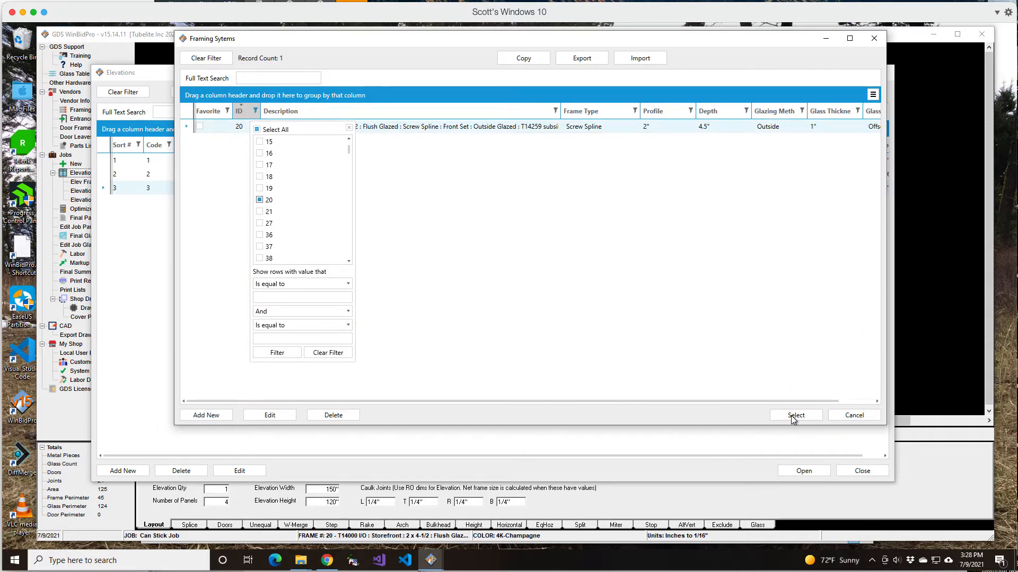
left_click(504, 130)
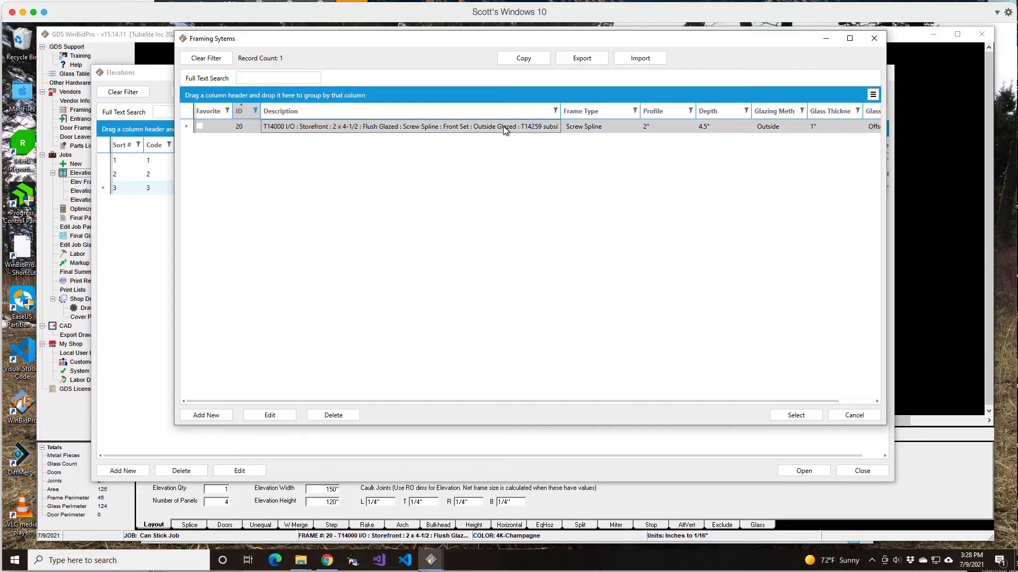
left_click(790, 415)
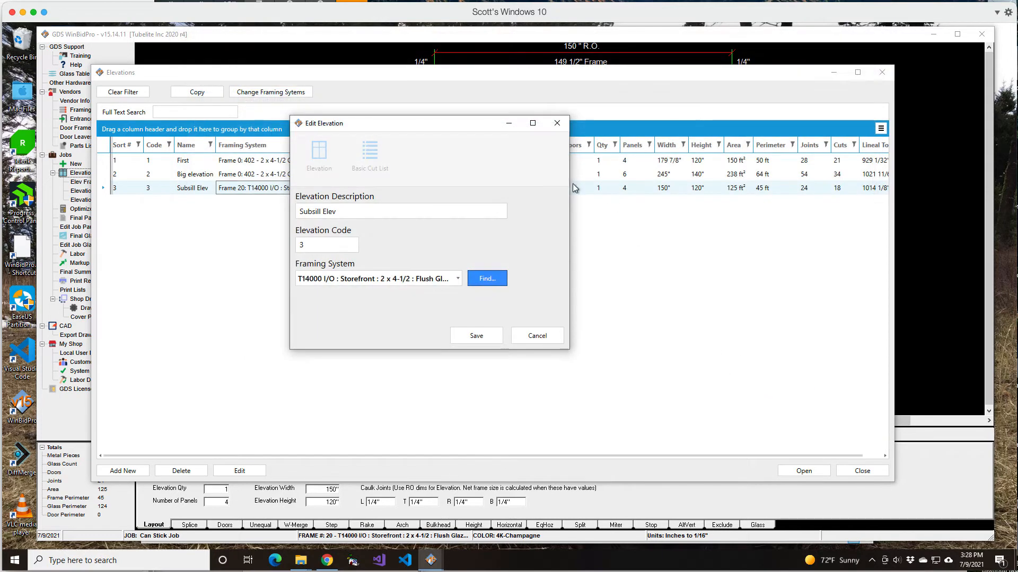
left_click(478, 337)
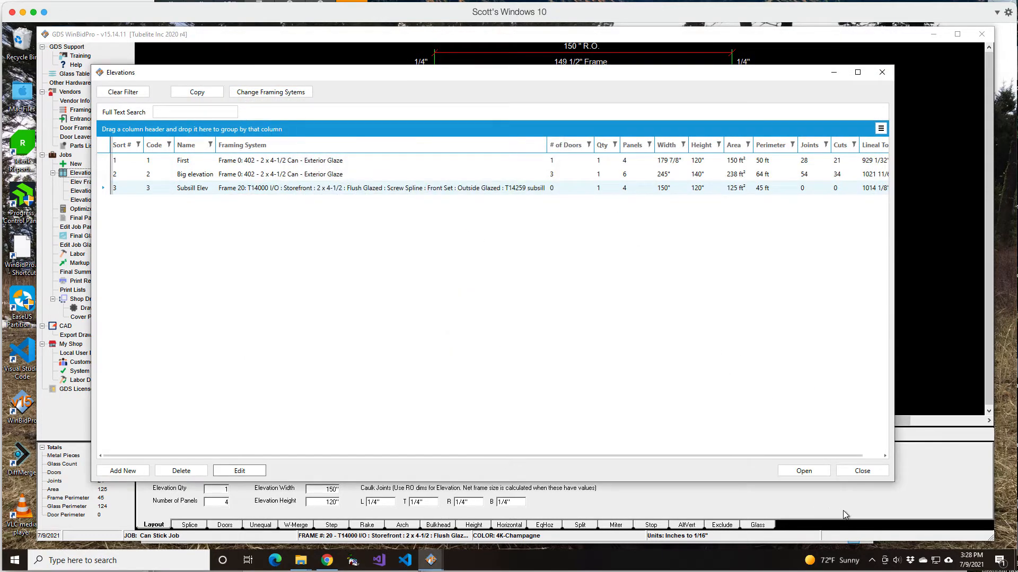
left_click(809, 474)
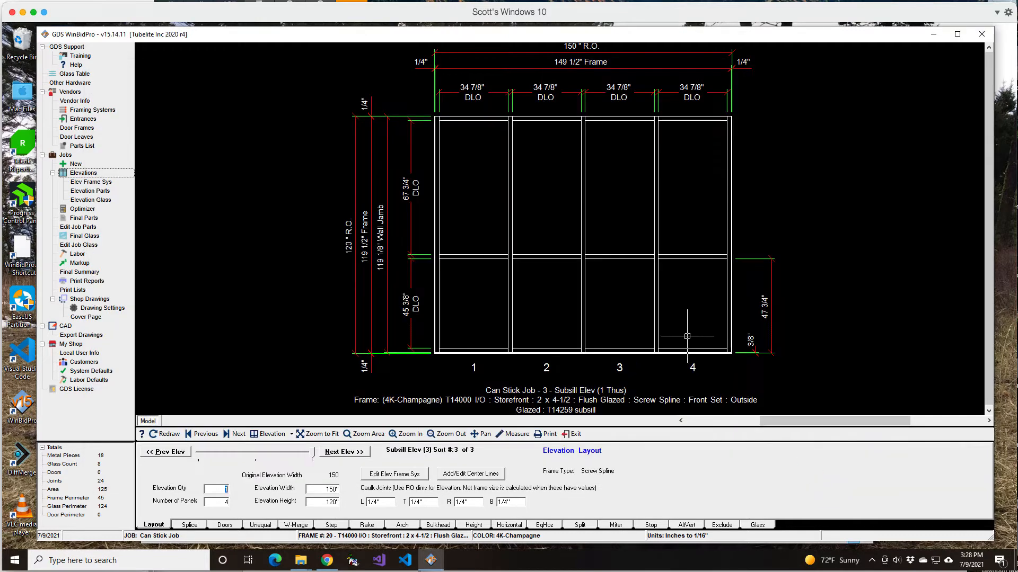
- Review the stock length parts and the Horizontal 2 CAD detail in the elevation's frame system, then save and close it
left_click(392, 474)
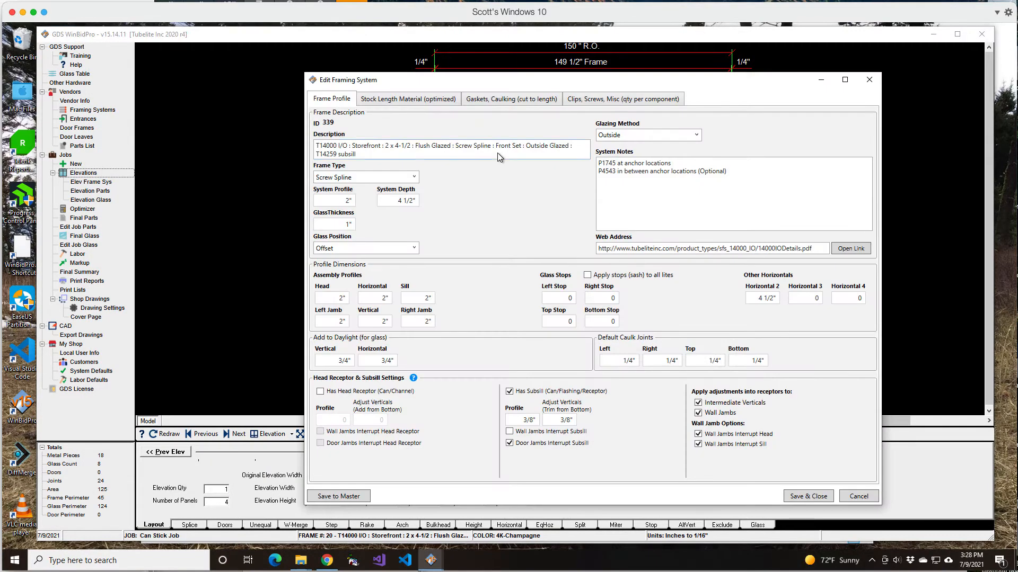
left_click(430, 100)
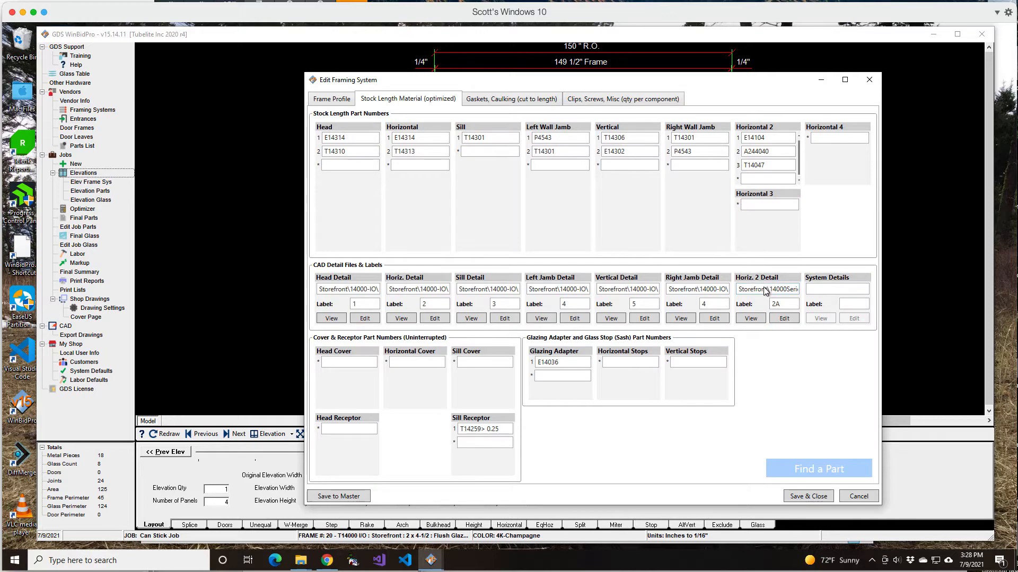
left_click(827, 560)
left_click(829, 104)
left_click(808, 496)
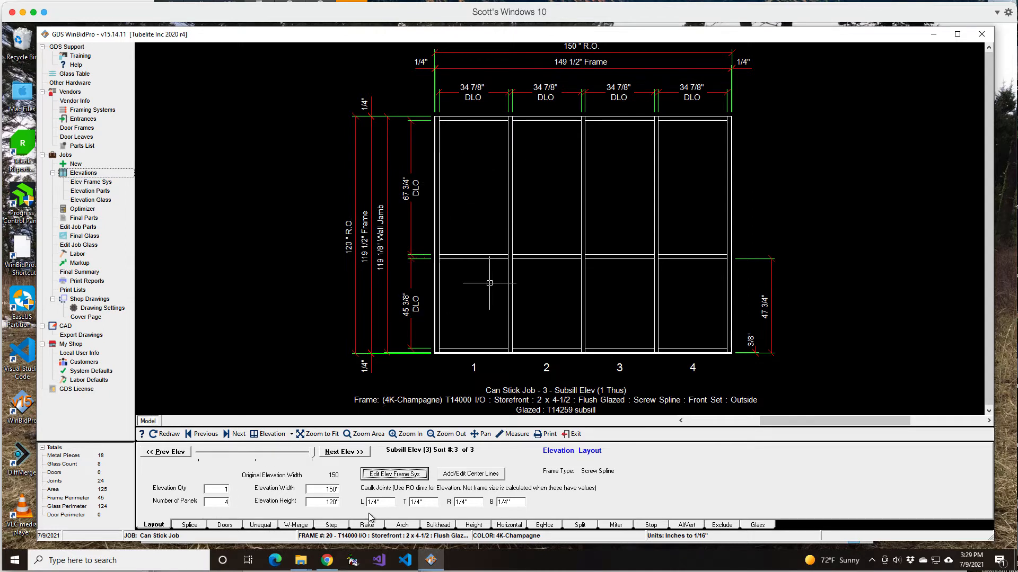
- Change the horizontal in all panels to Type 2 and check the elevation's parts list for the Horizontal 2 parts
left_click(516, 528)
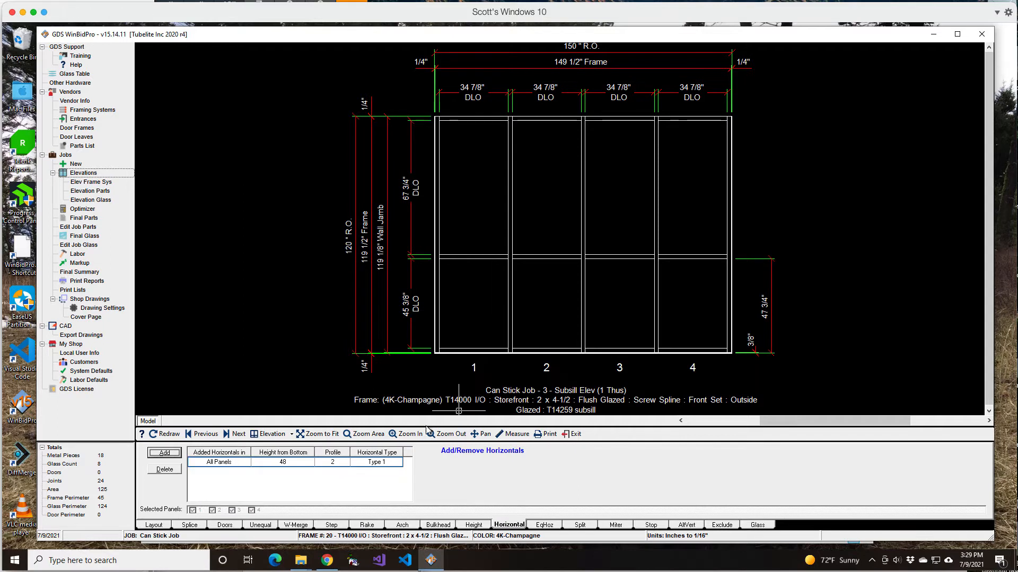
left_click(397, 464)
left_click(398, 462)
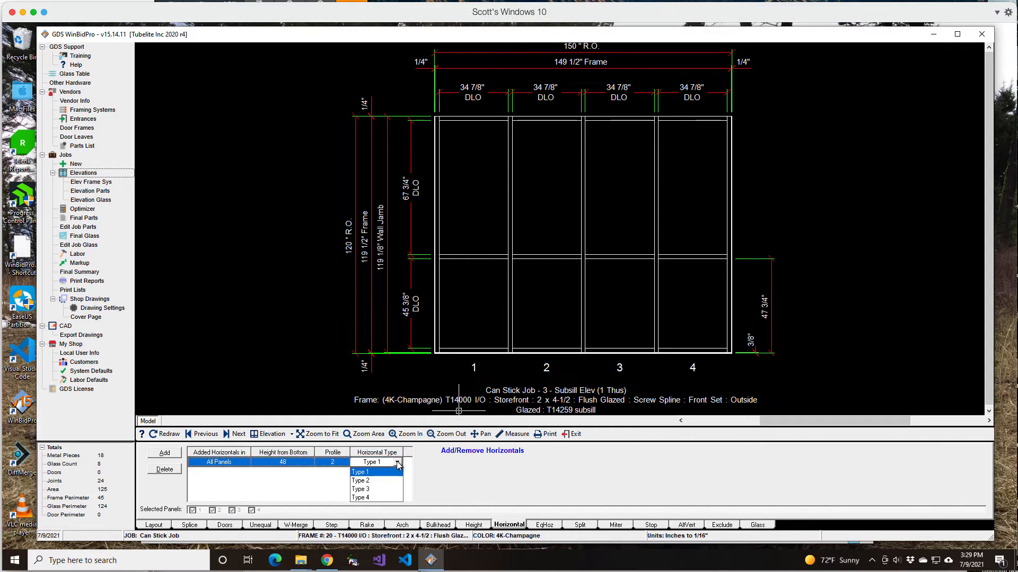
left_click(382, 482)
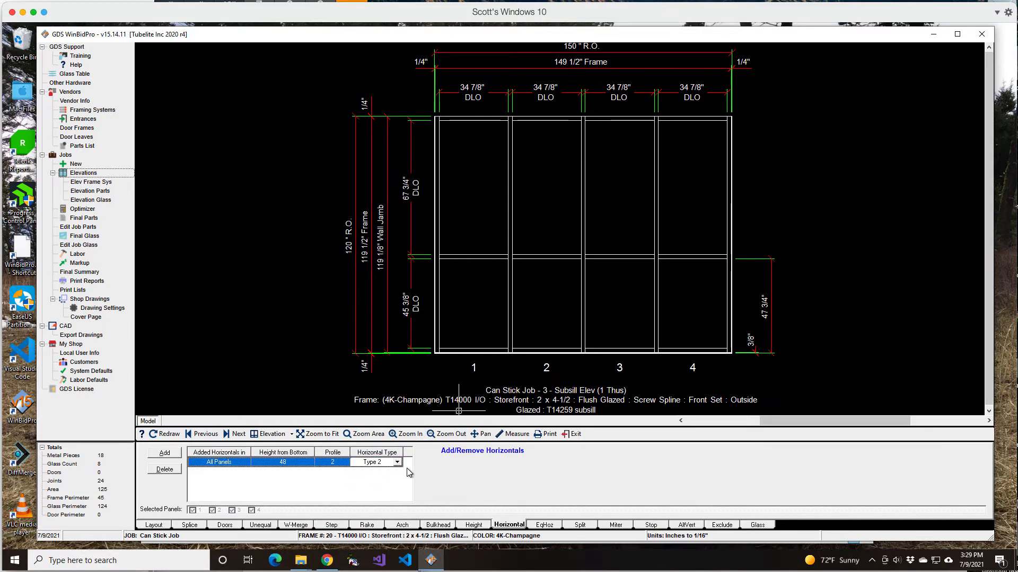
left_click(267, 462)
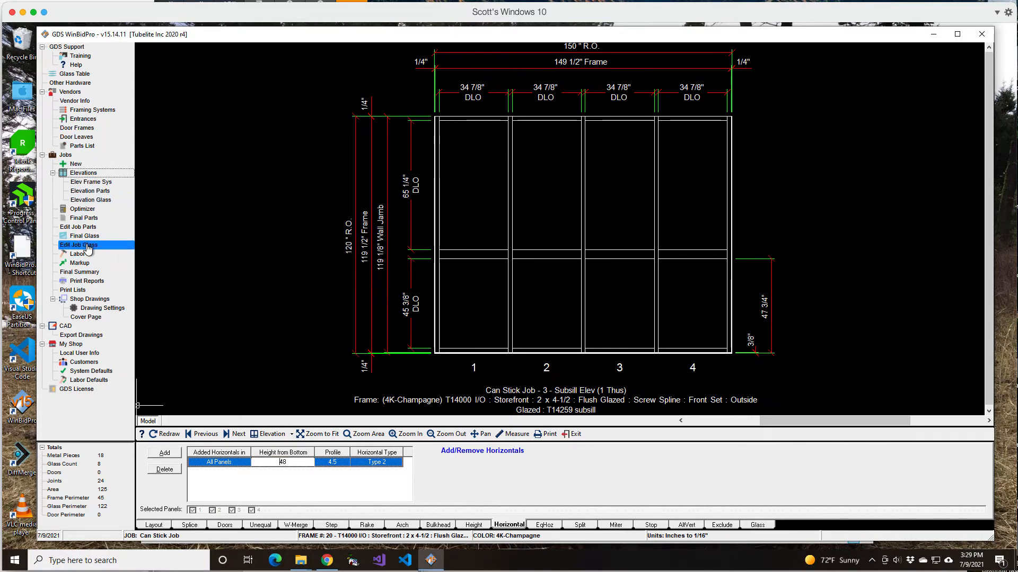
left_click(90, 190)
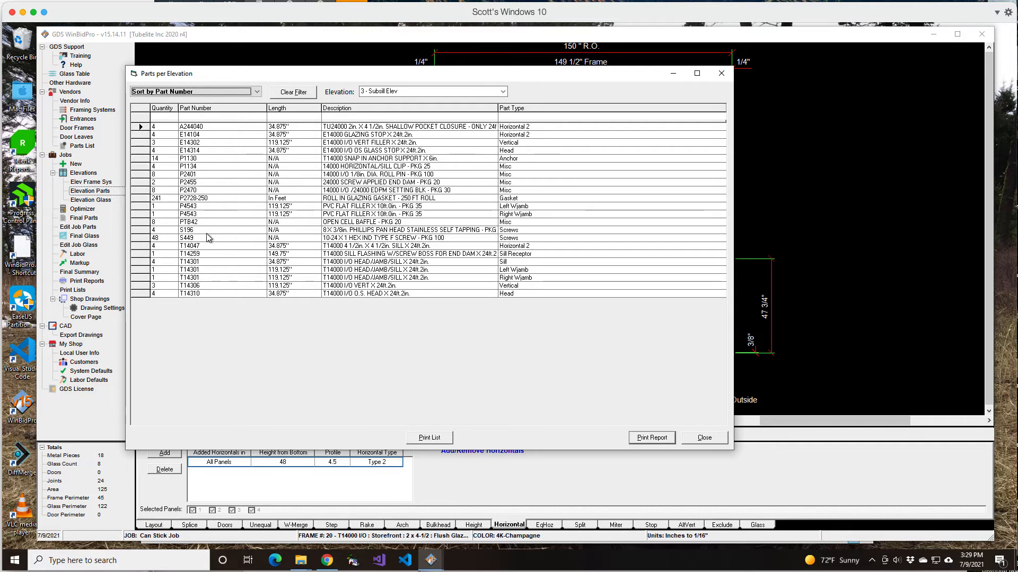
left_click(700, 438)
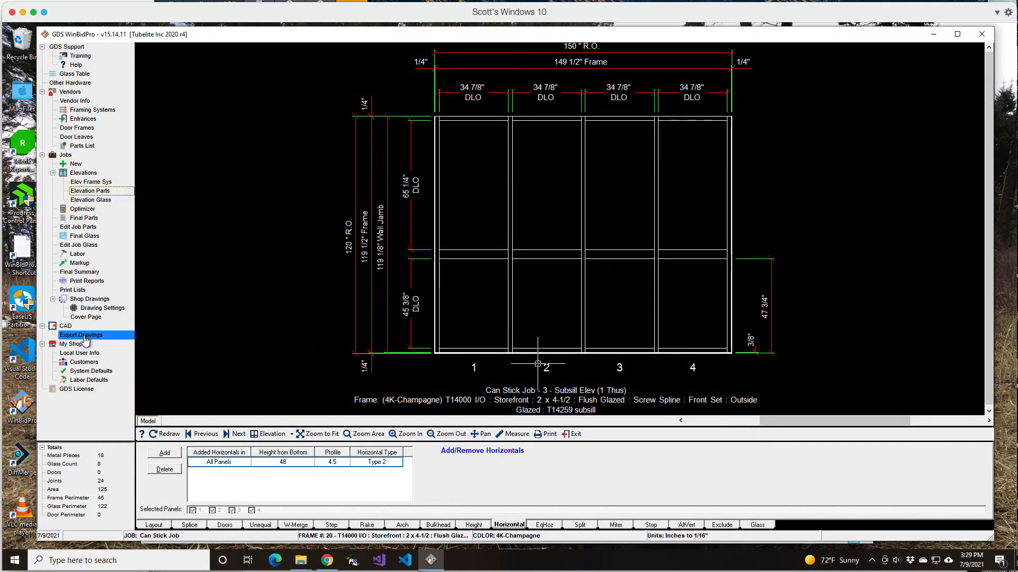
- Generate the shop drawing pages and view both T14000 I/O detail sheets
left_click(96, 310)
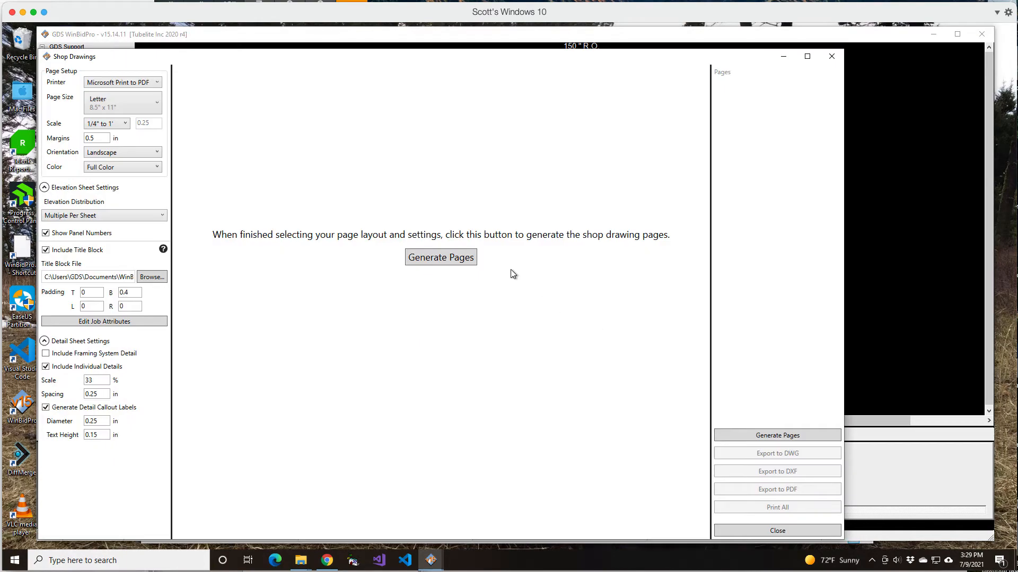
left_click(452, 257)
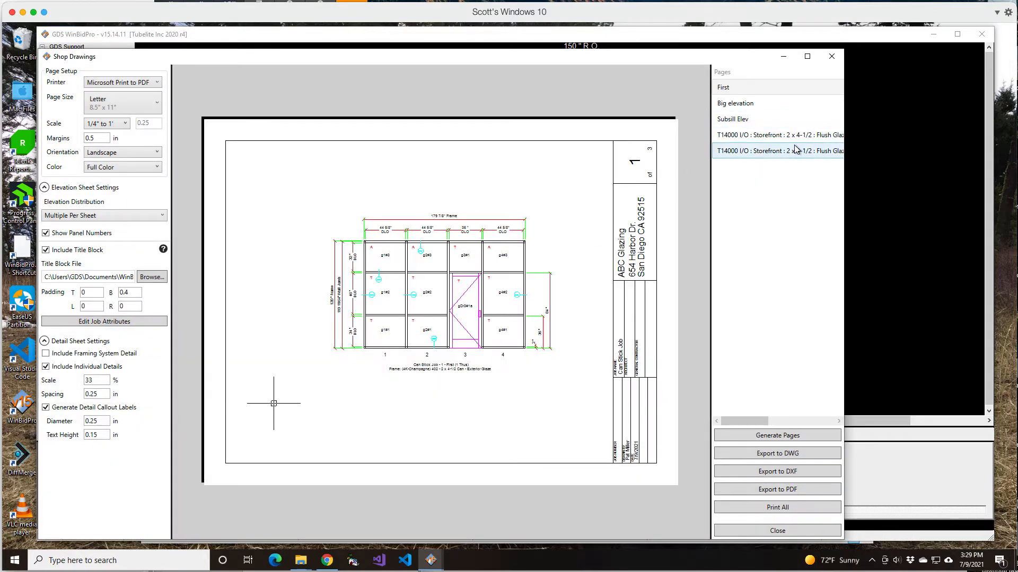
left_click(766, 153)
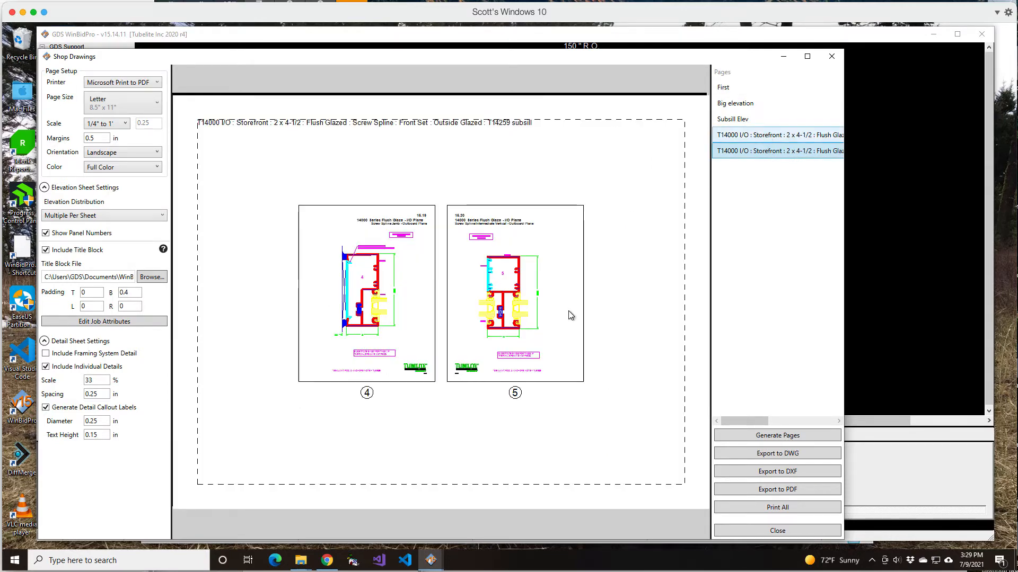
key("Up")
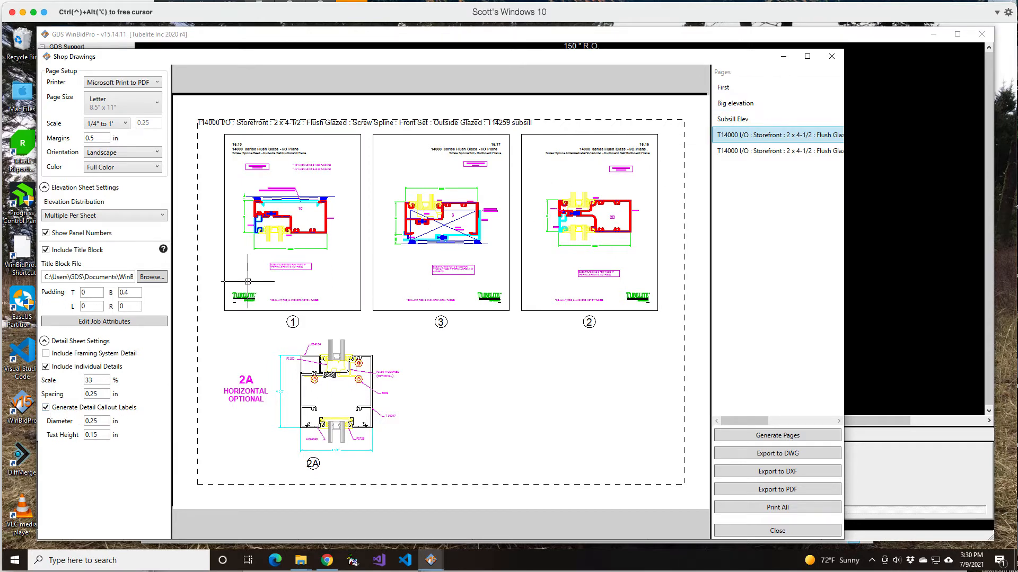
- Turn off the generated detail callout labels and regenerate the shop drawing pages
left_click(46, 408)
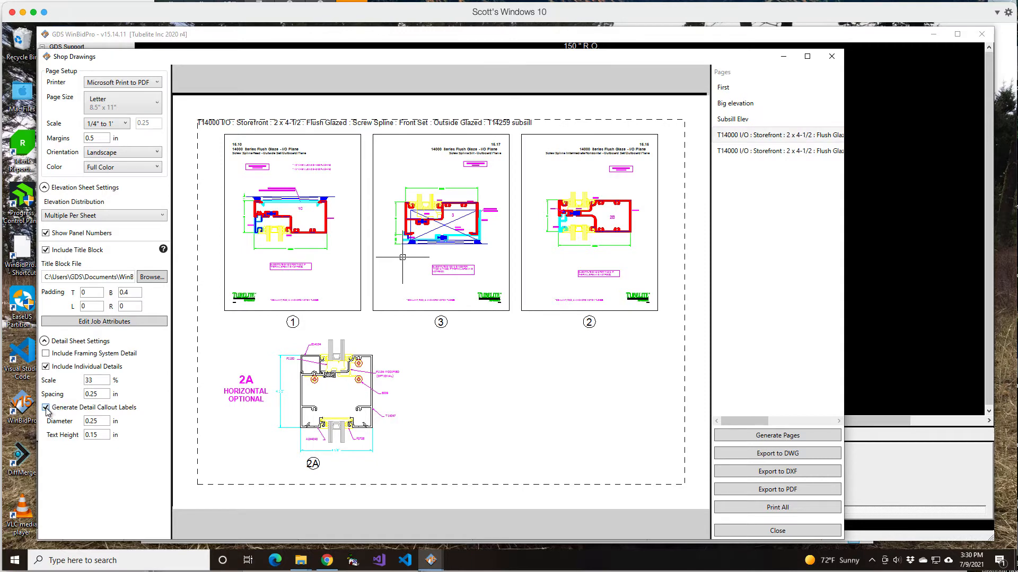
left_click(454, 264)
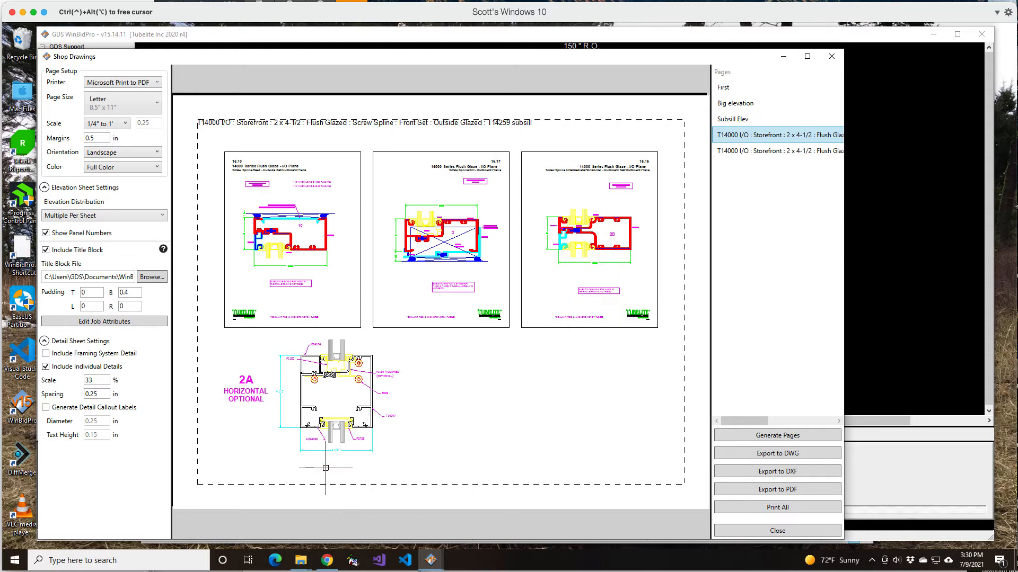
- Inspect the 2A detail callout on the Subsill Elev shop drawing page, then close the shop drawings
left_click(748, 121)
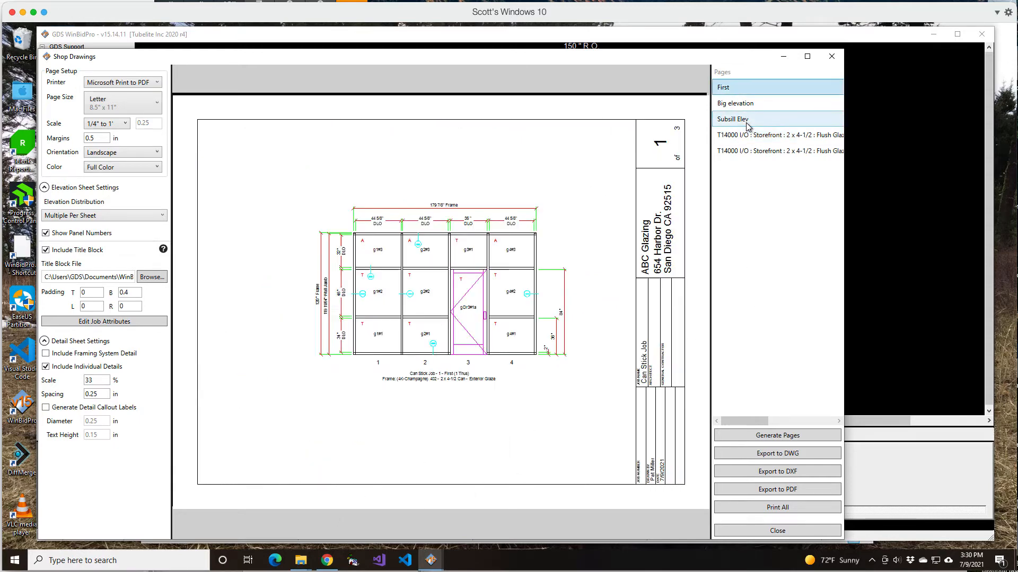
left_click(747, 121)
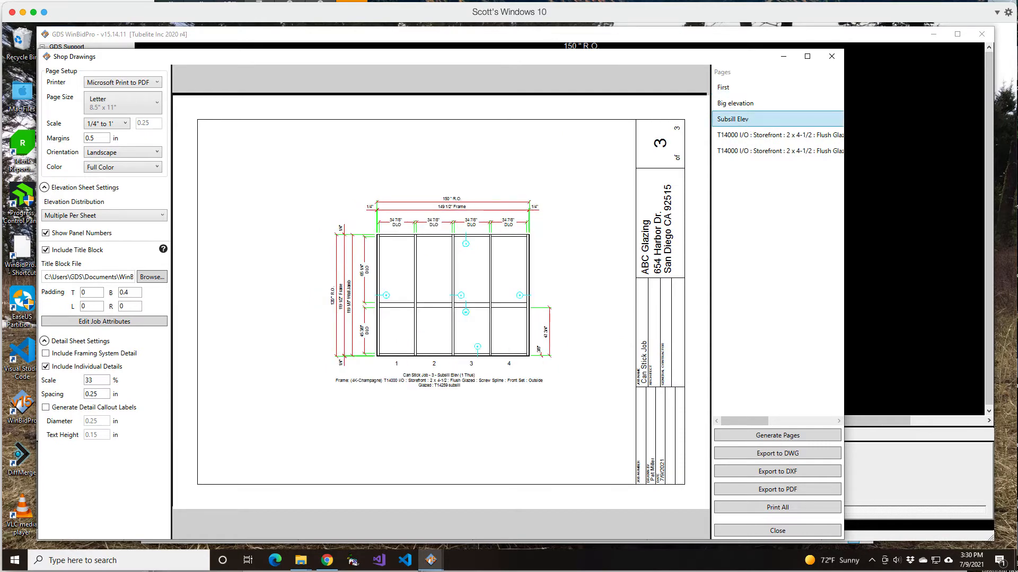
scroll(456, 353, "up", 3)
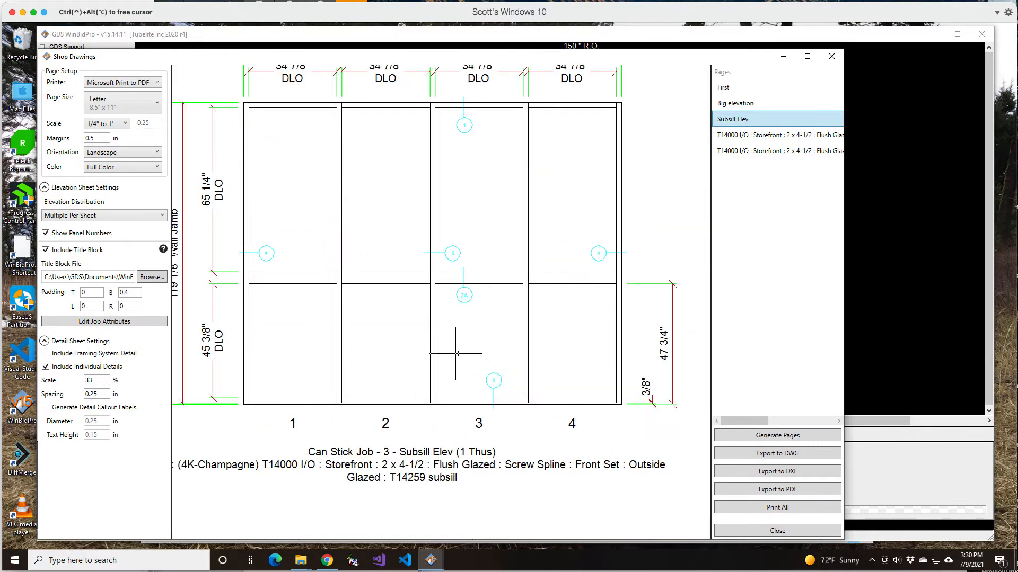
scroll(465, 305, "up", 2)
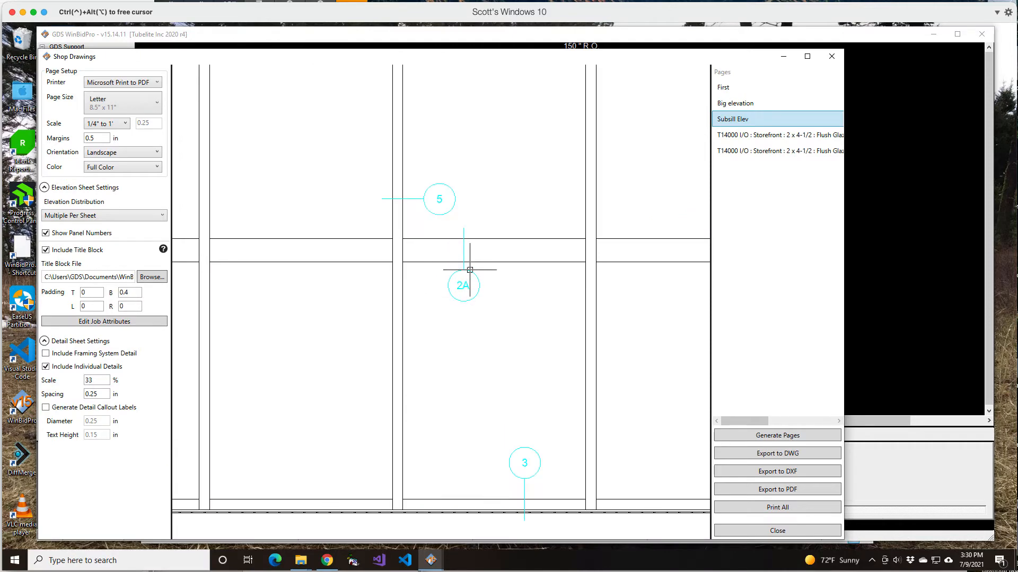
scroll(469, 270, "up", 1)
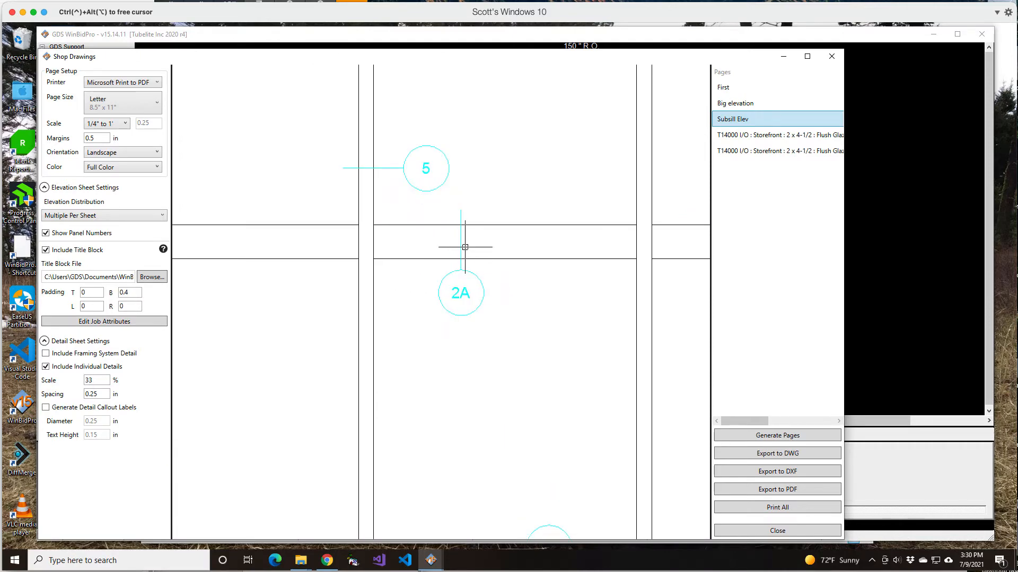
scroll(465, 247, "down", 5)
scroll(465, 247, "down", 1)
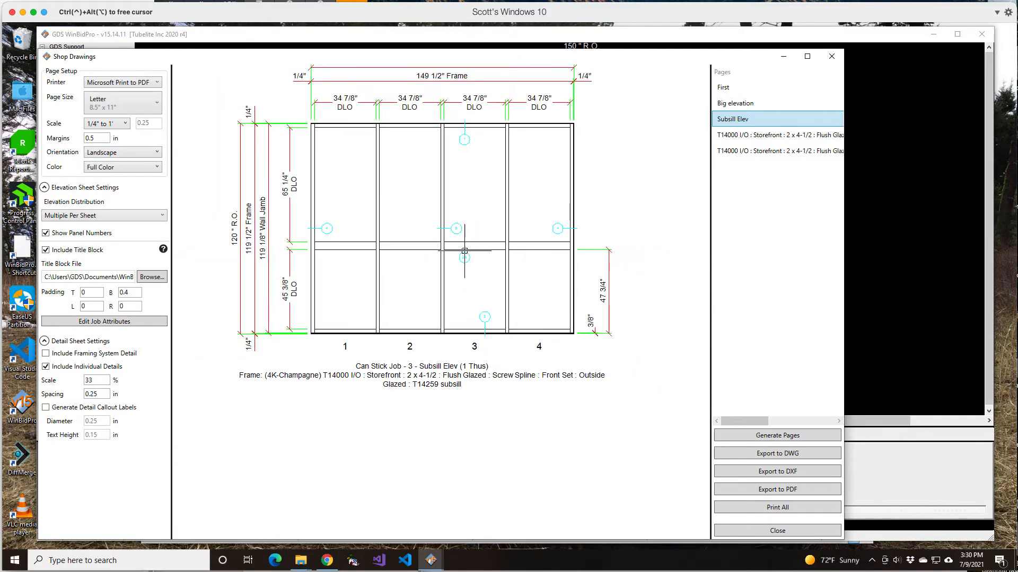
scroll(498, 278, "down", 1)
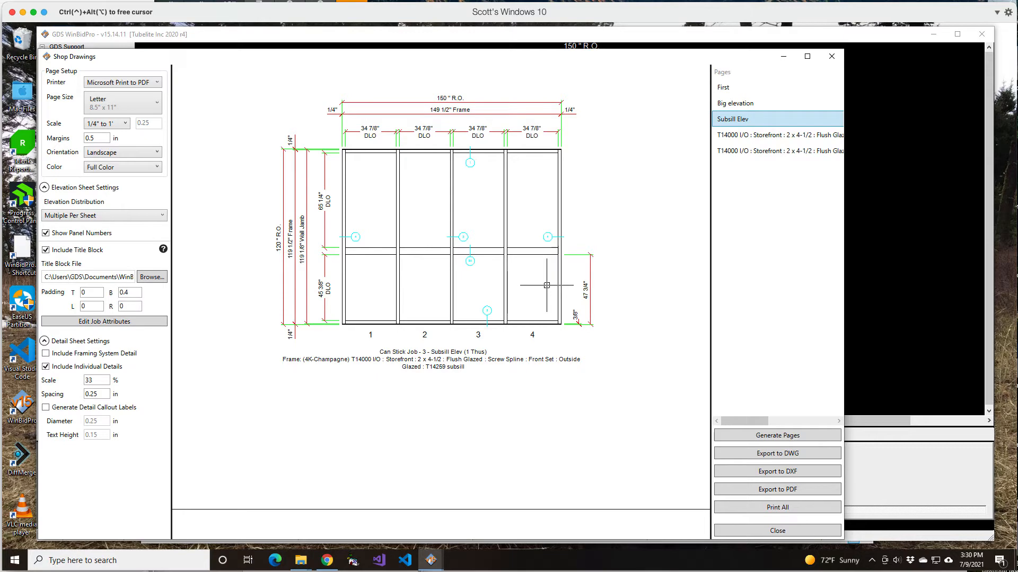
left_click(759, 531)
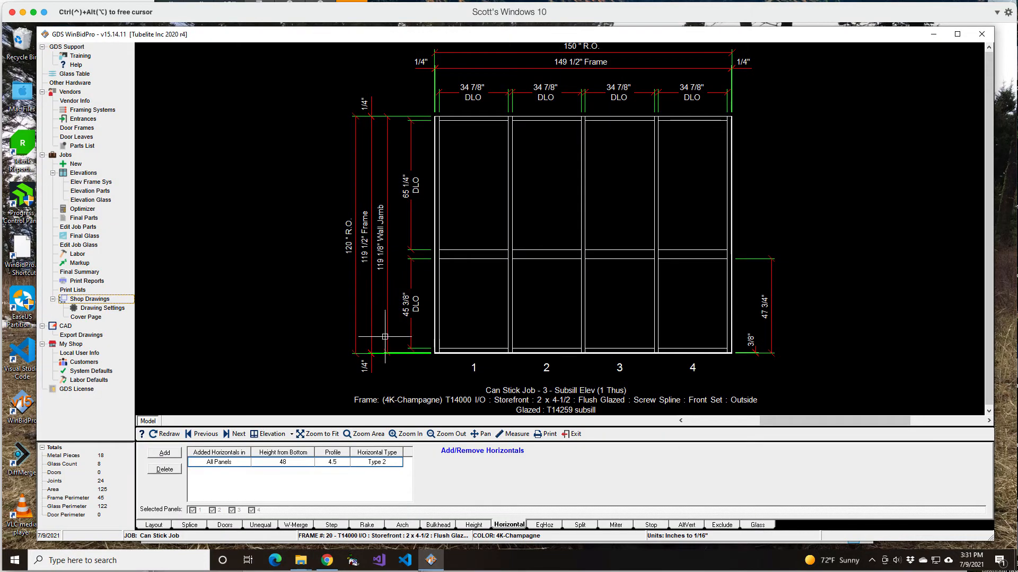
- Review the stock length parts and CAD detail assignments in the elevation's framing system, leaving without saving
left_click(152, 525)
left_click(384, 474)
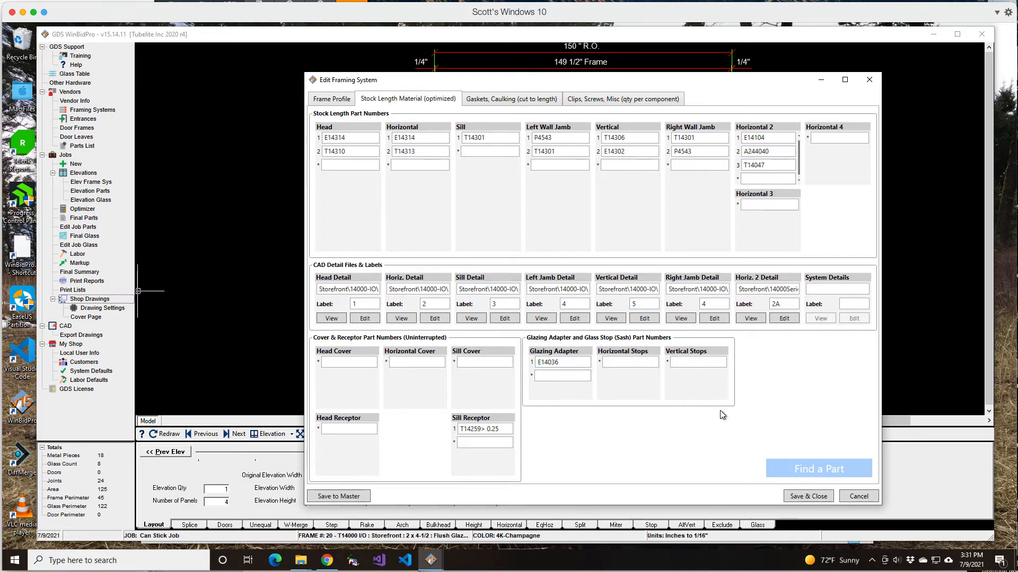
left_click(850, 500)
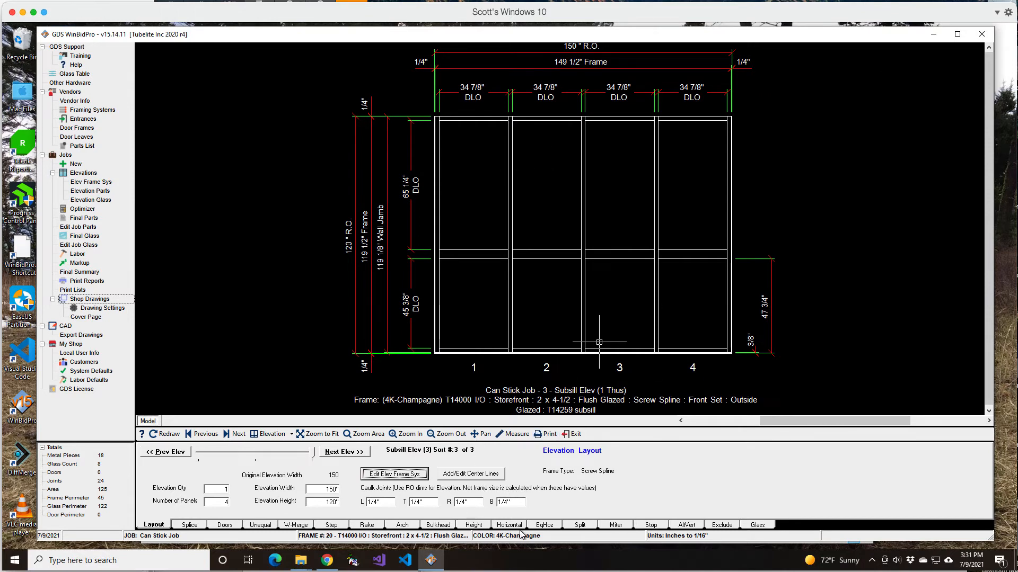
- Set Vertical 3 of the Subsill Elev as an alternate vertical with a width of 4 1/2" and proceed to its parts entry
left_click(676, 524)
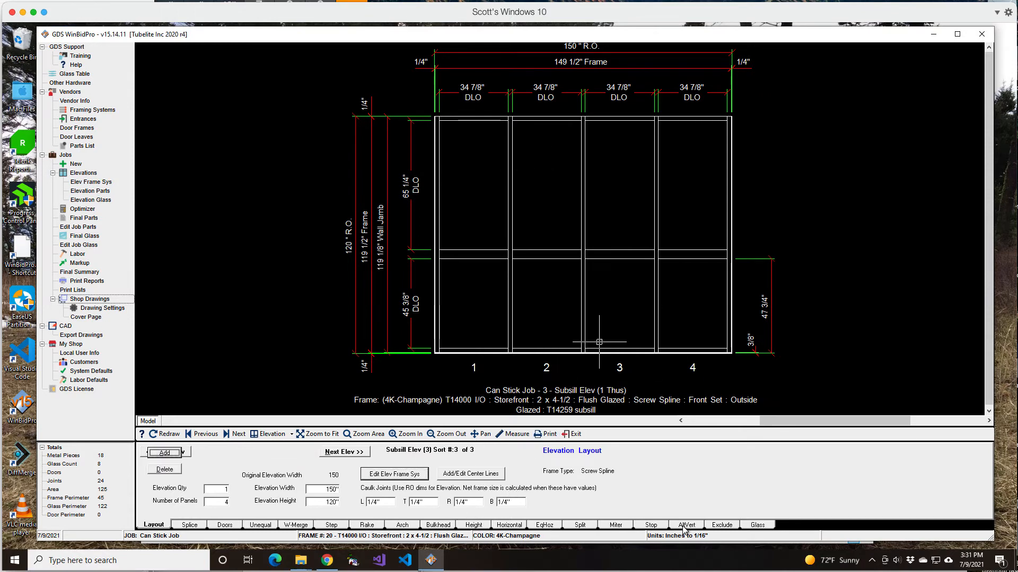
left_click(155, 454)
left_click(342, 473)
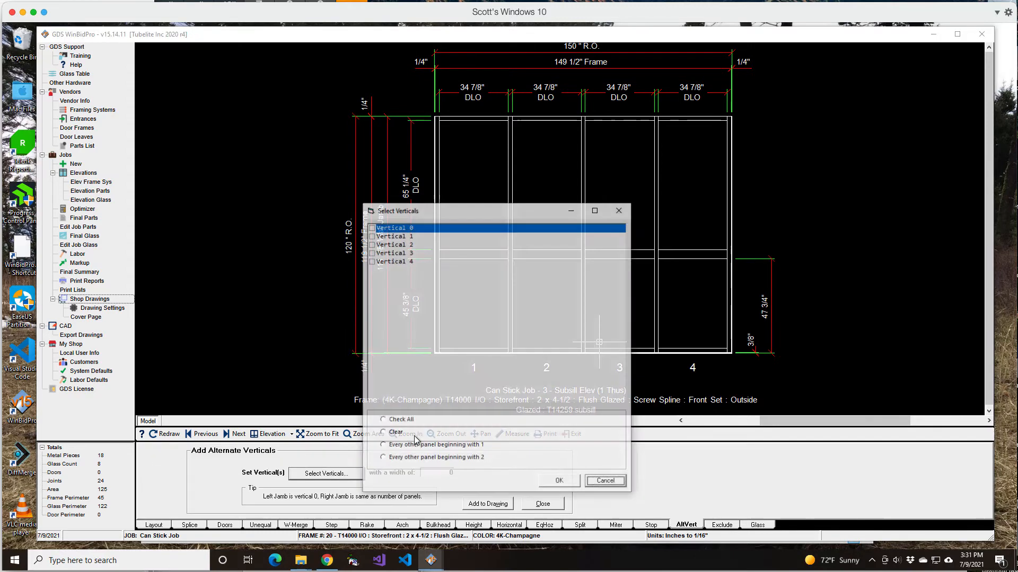
left_click(392, 253)
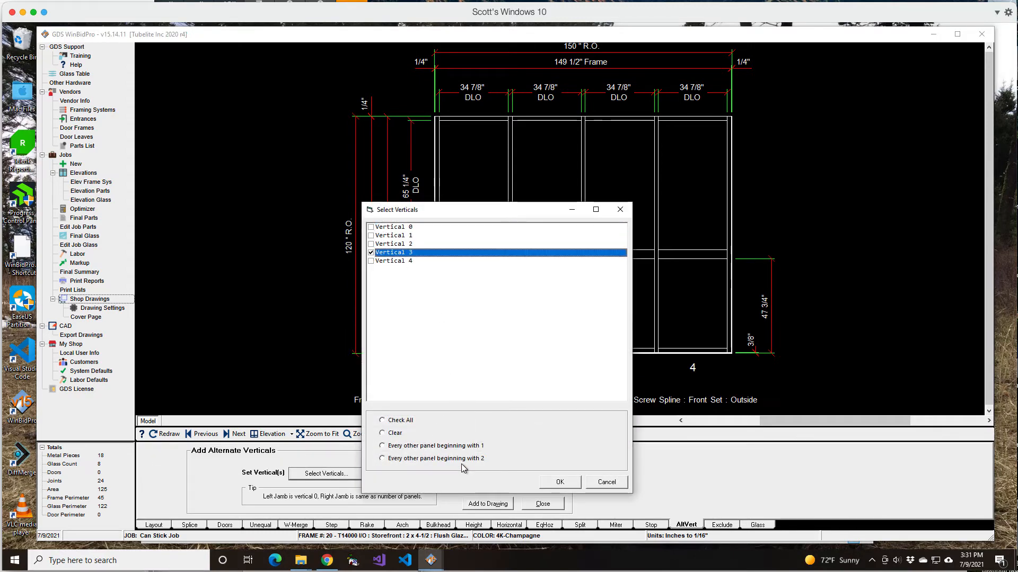
left_click(560, 480)
left_click(449, 471)
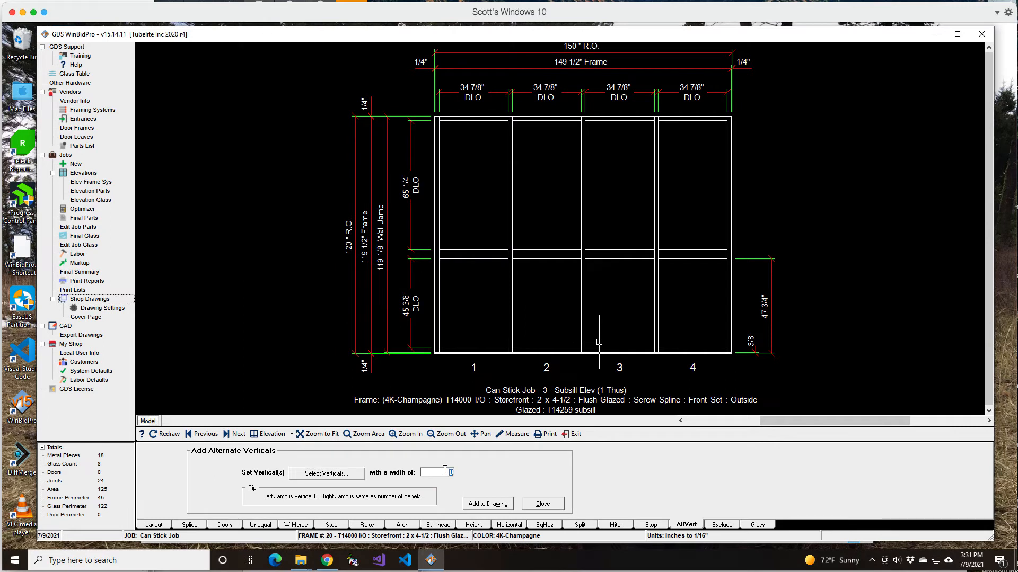
type("4 1/2\"")
key("Tab")
left_click(488, 504)
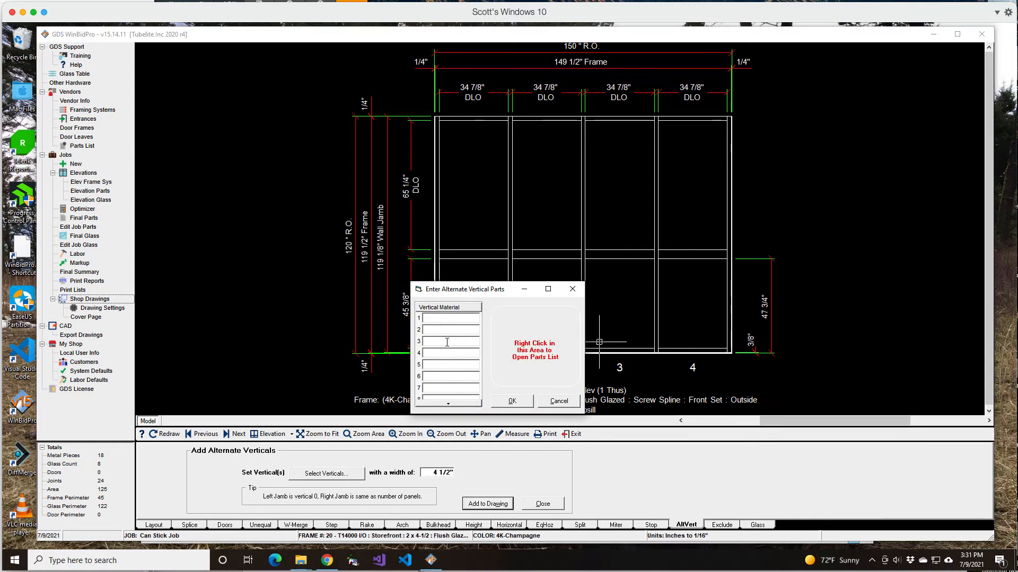
- Switch to File Explorer, sort the 14000Series folder by date modified, view T14000AltHoriz.dwg in WinBidPro CAD, and close it
left_click(304, 561)
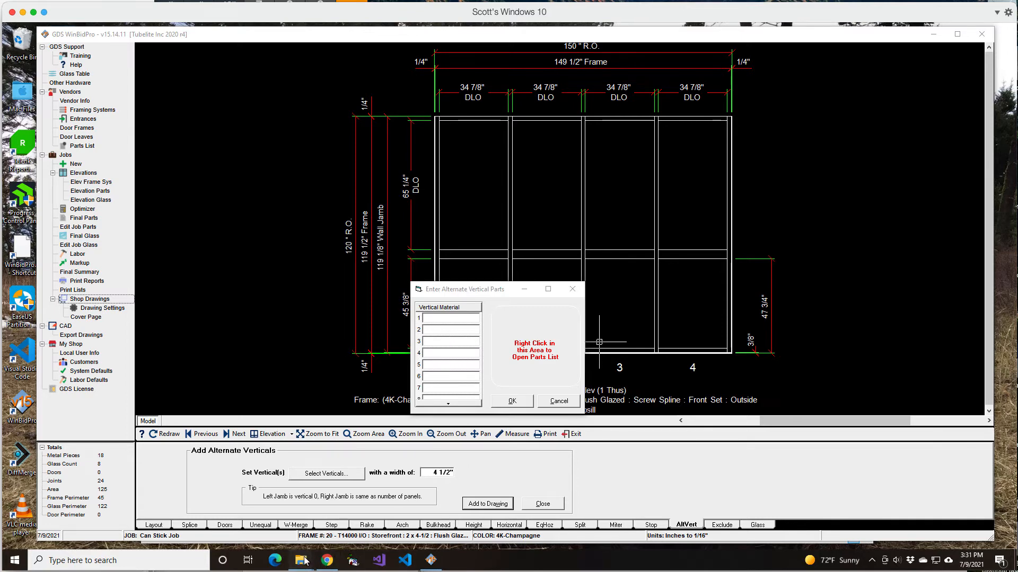
left_click(252, 522)
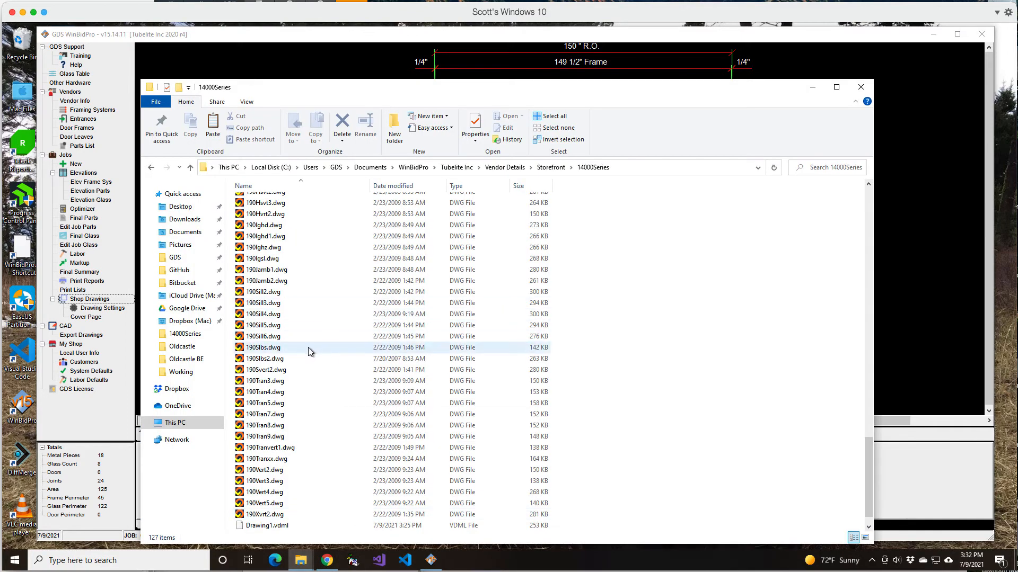
scroll(310, 287, "up", 15)
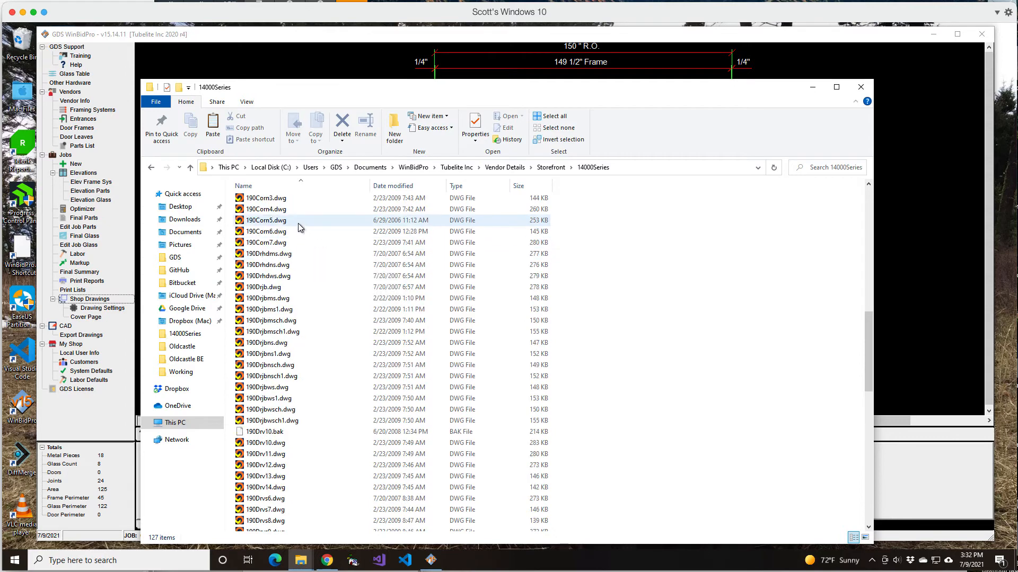
scroll(298, 222, "up", 15)
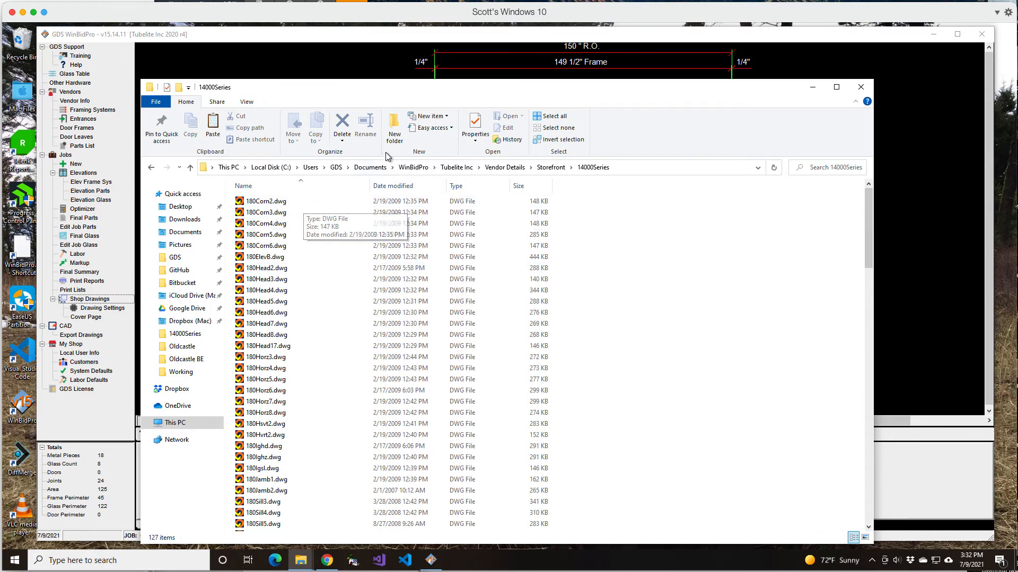
left_click(398, 186)
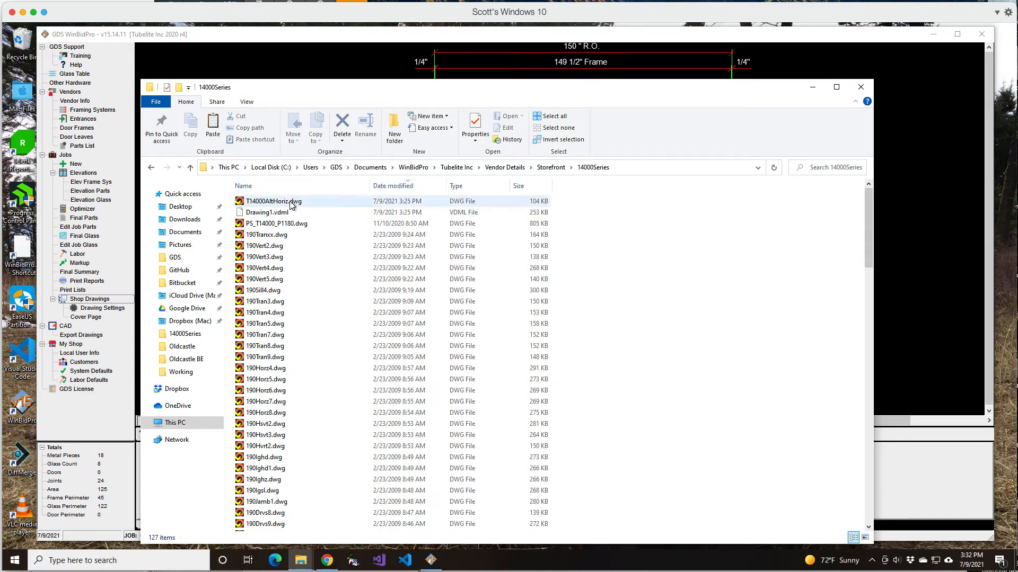
double_click(291, 202)
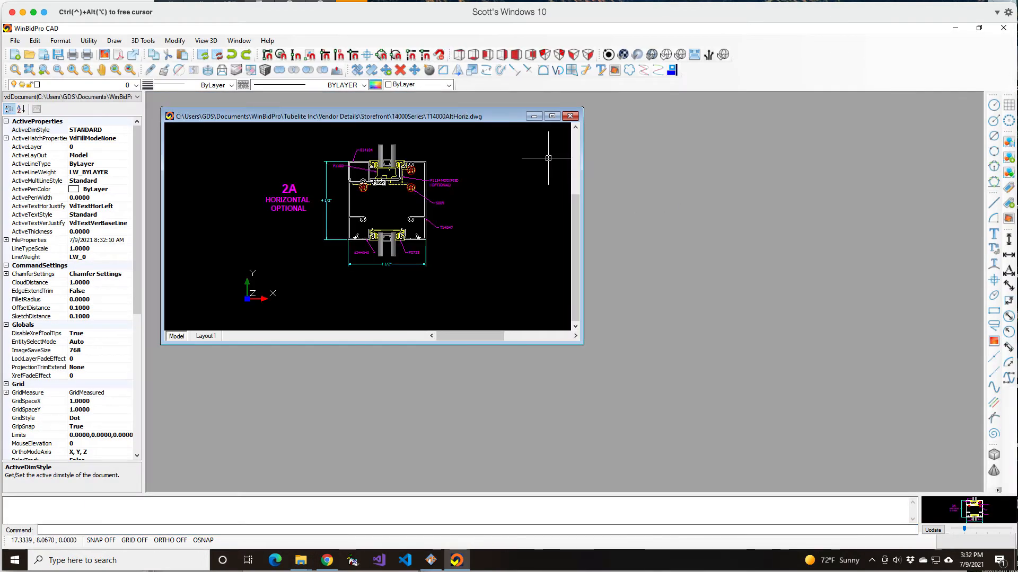
left_click(571, 116)
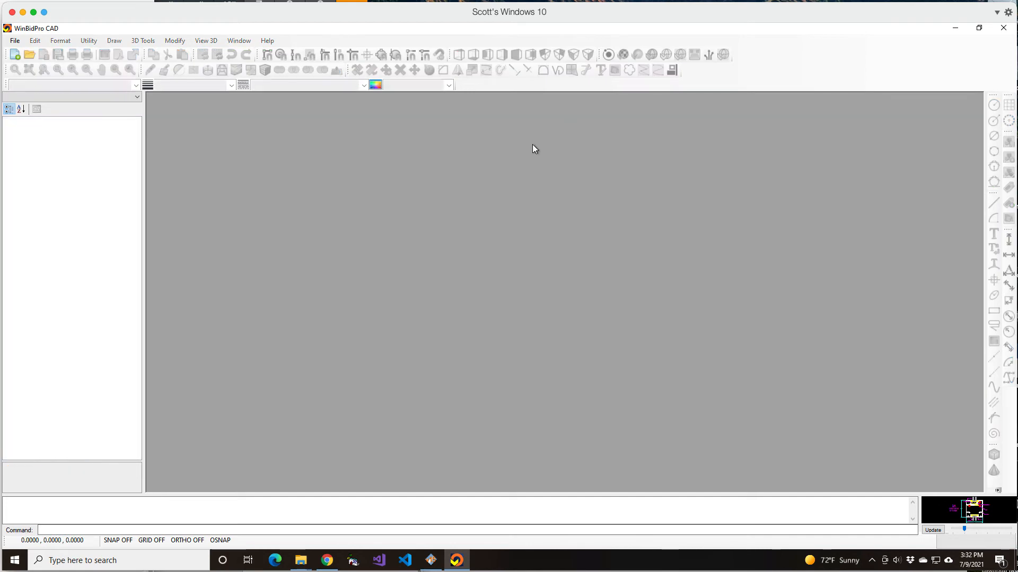
left_click(1003, 29)
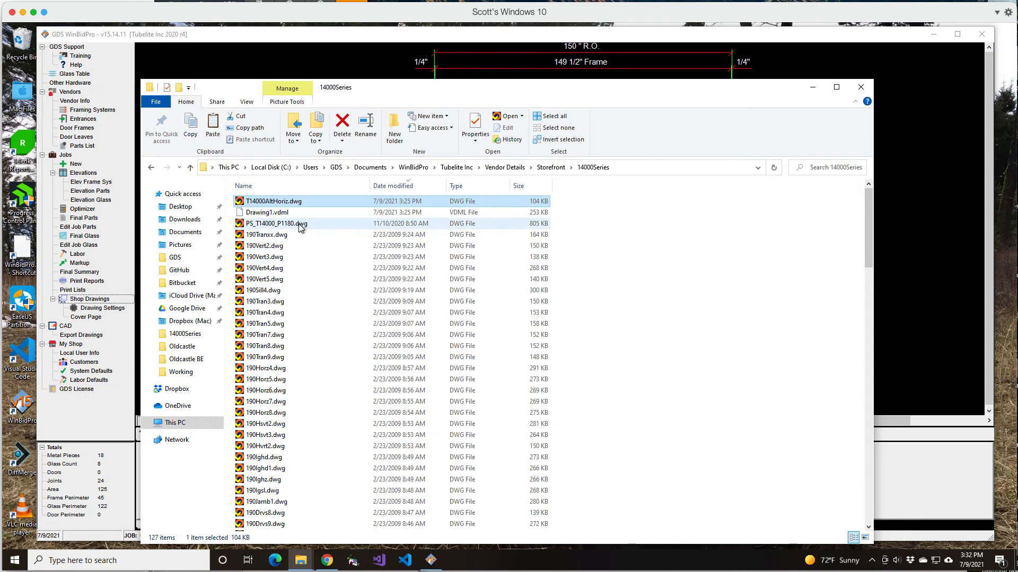
- Open PS_T14000_P1180.dwg in WinBidPro CAD, examine the optional vertical details around 6L up close, and close the drawing
double_click(299, 225)
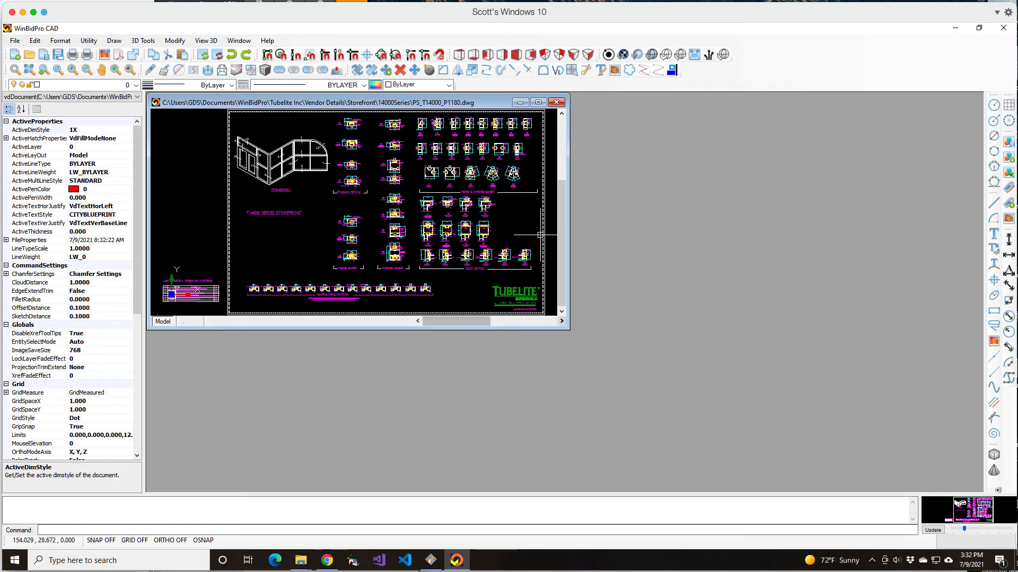
left_click(538, 102)
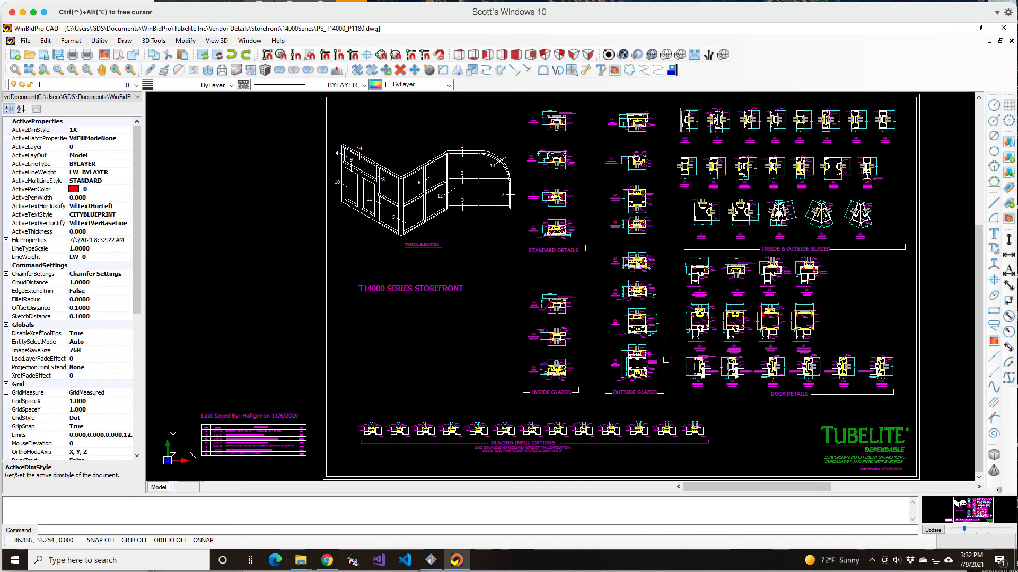
scroll(719, 182, "up", 1)
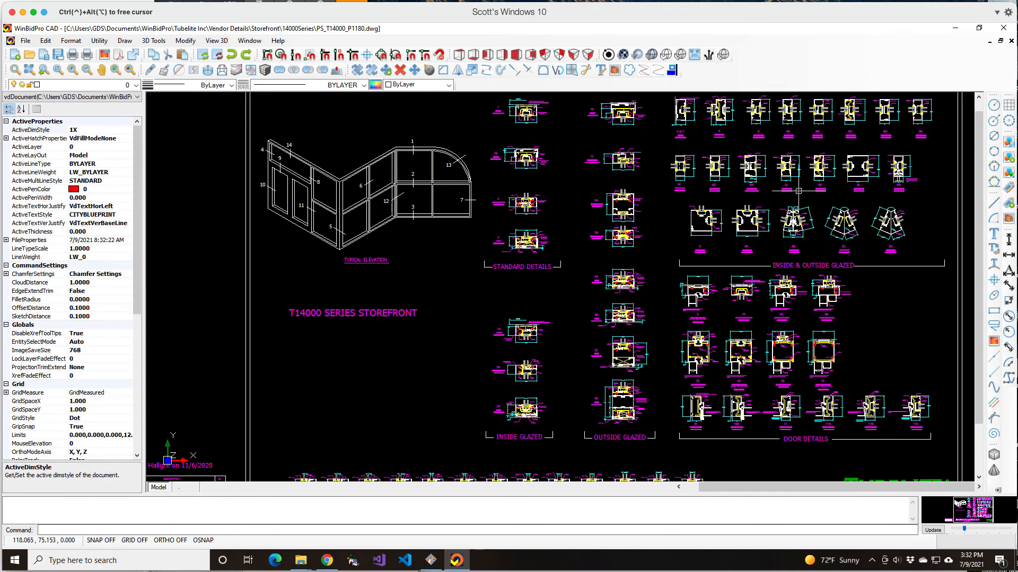
scroll(798, 190, "down", 2)
scroll(827, 214, "up", 5)
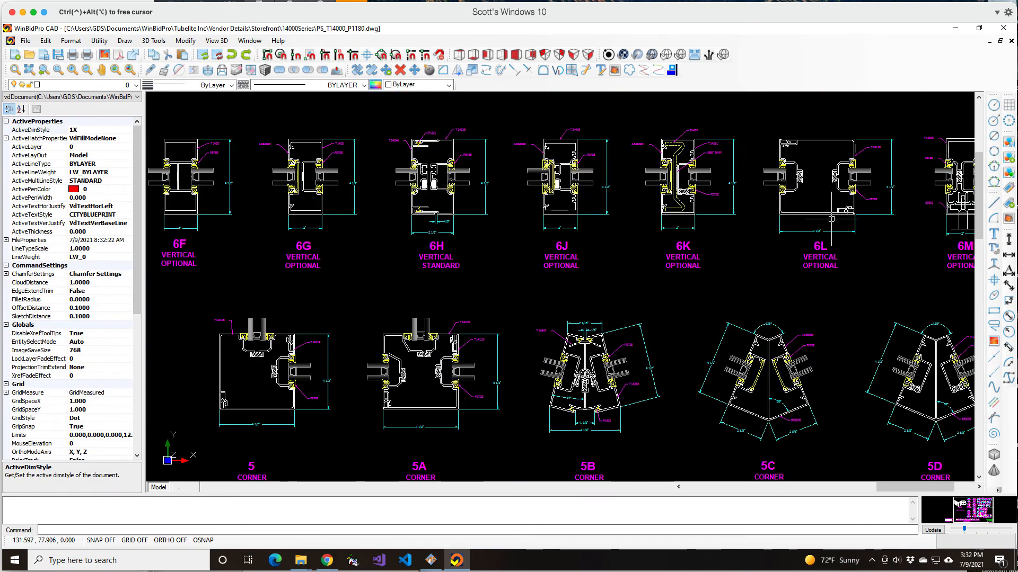
scroll(831, 218, "up", 2)
scroll(848, 215, "down", 1)
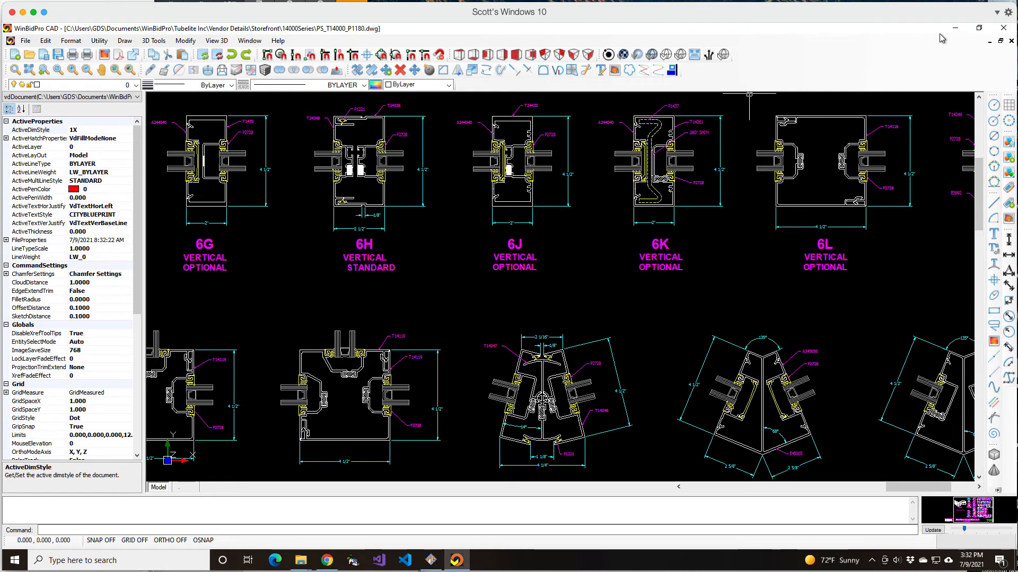
left_click(1007, 30)
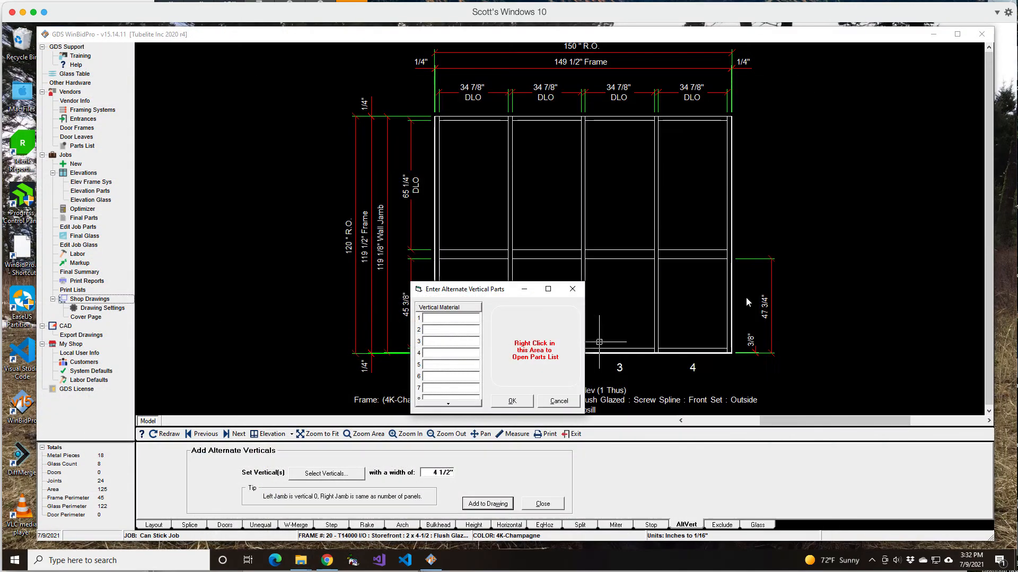
- Return to WinBidPro and add the alternate vertical to the drawing without entering any part numbers
left_click(812, 87)
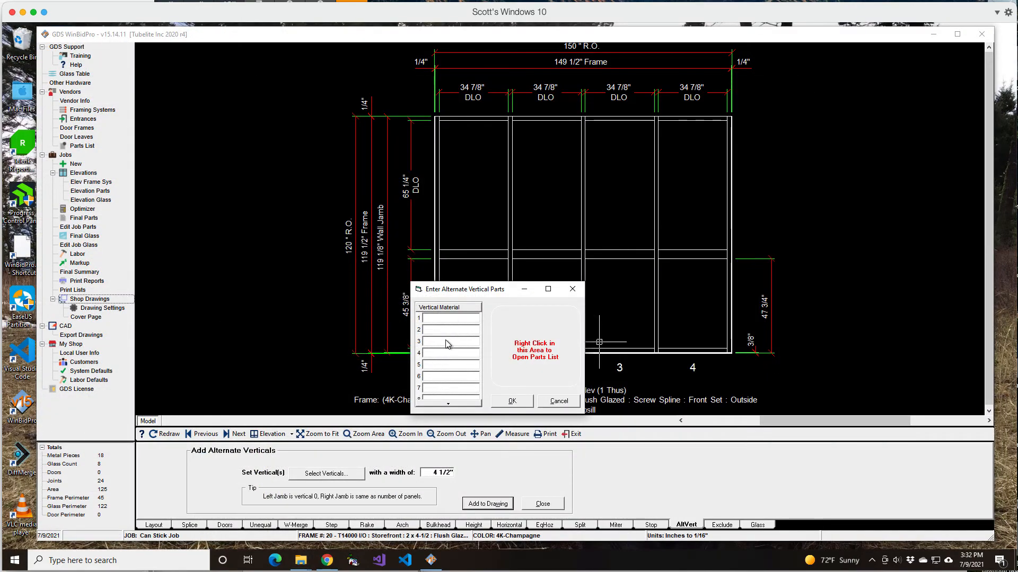
left_click(511, 401)
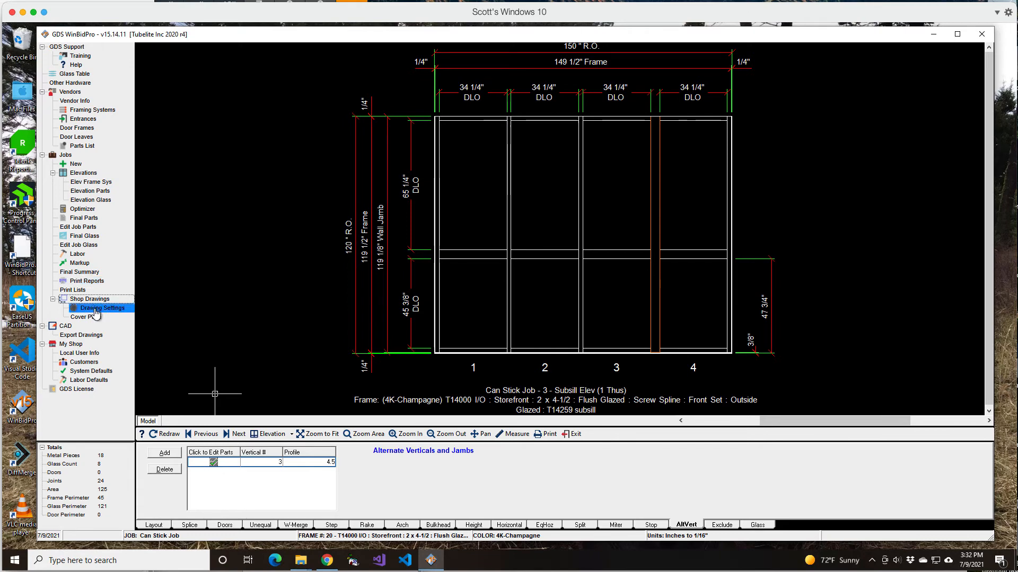
- Review the framing system's clips, screws and stock length parts, browse for a System Details CAD file without choosing one, and save and close
left_click(157, 525)
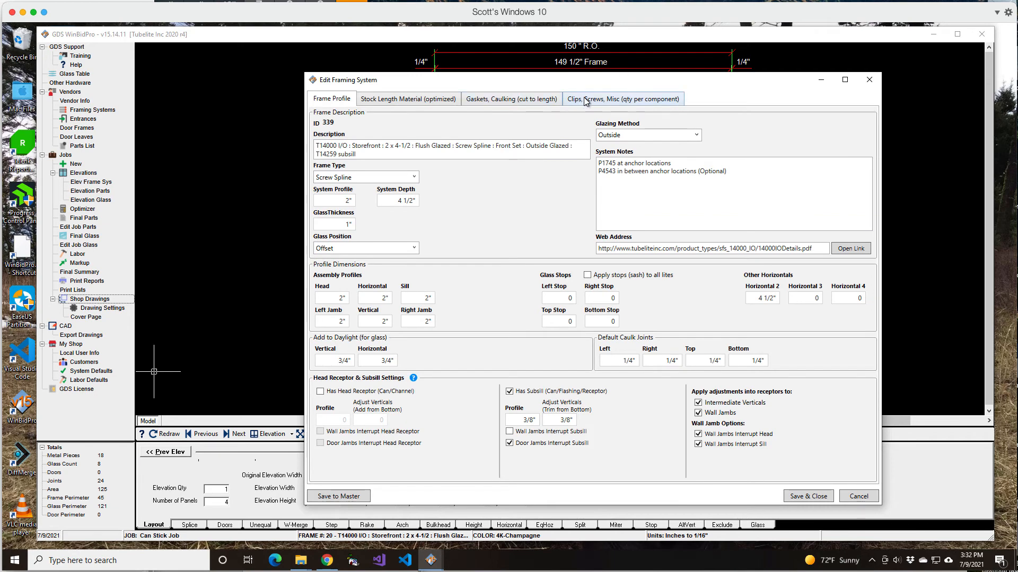
left_click(615, 103)
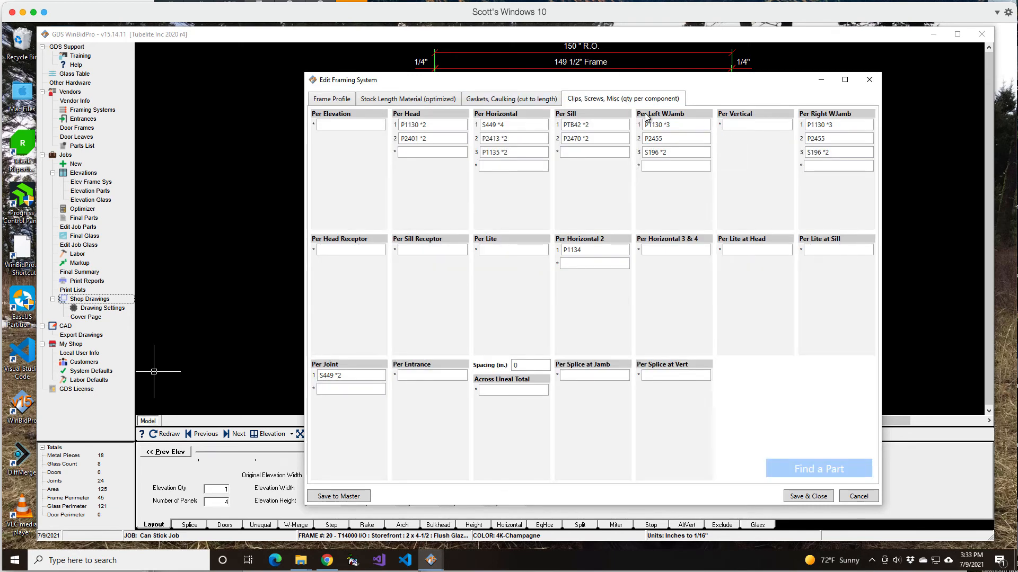
left_click(399, 101)
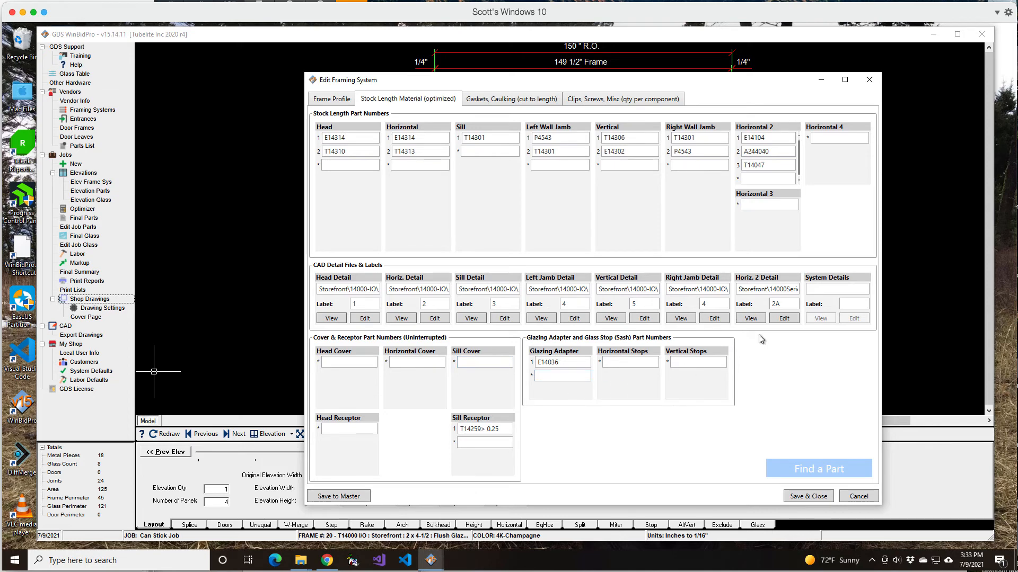
double_click(826, 289)
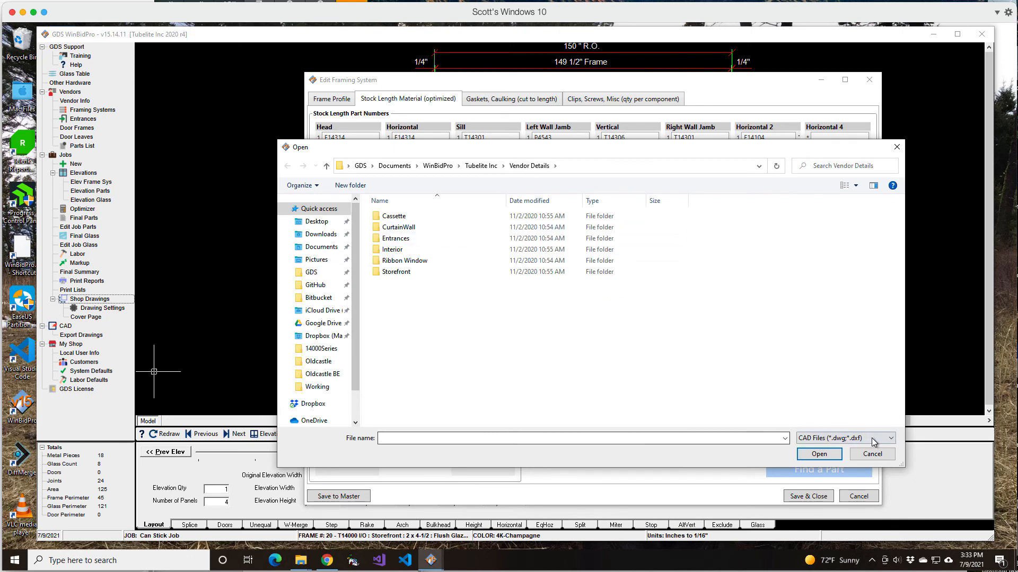
left_click(872, 455)
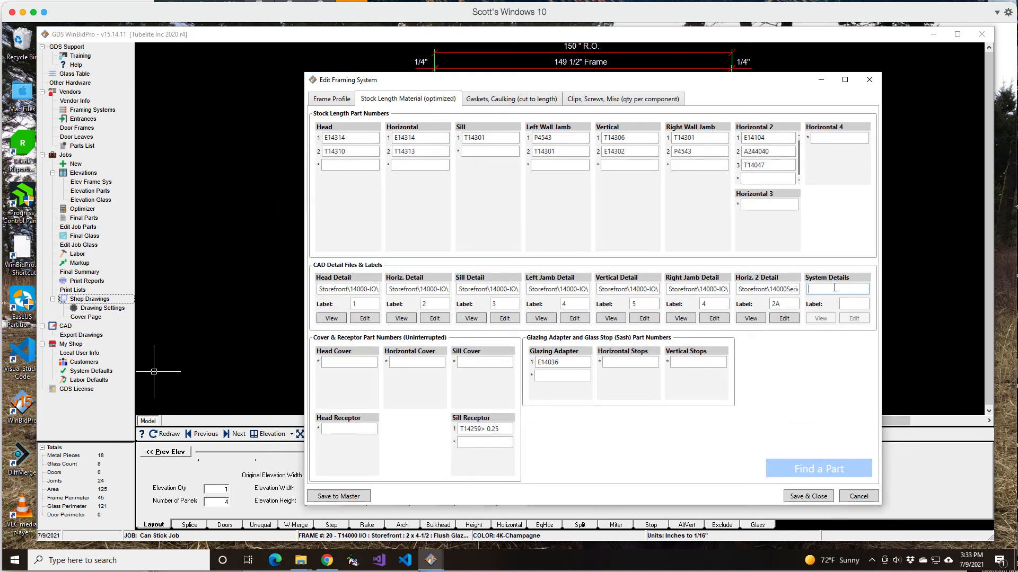
left_click(808, 501)
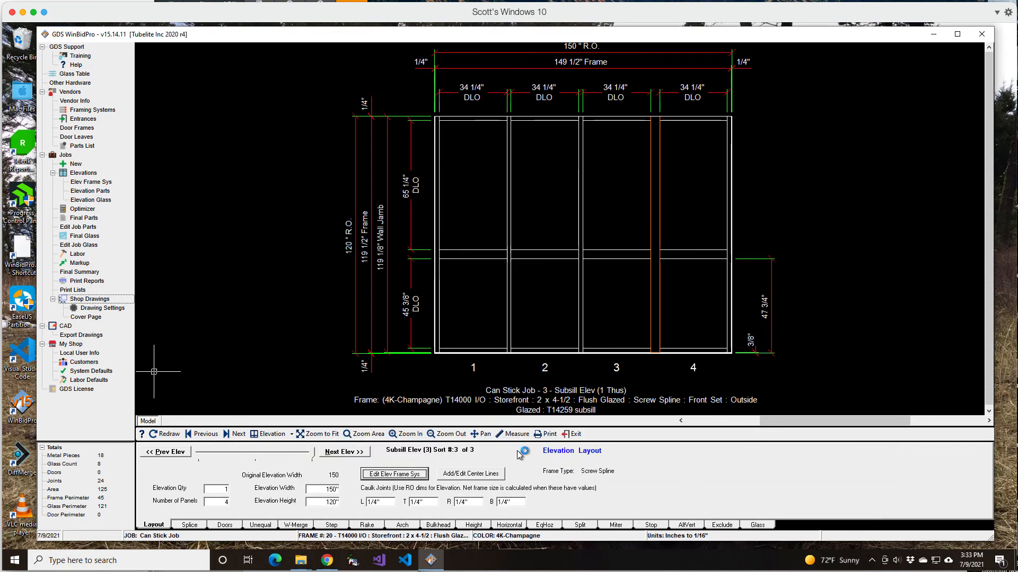
- Open the shop drawings and include the framing system detail in the detail sheet settings
left_click(89, 300)
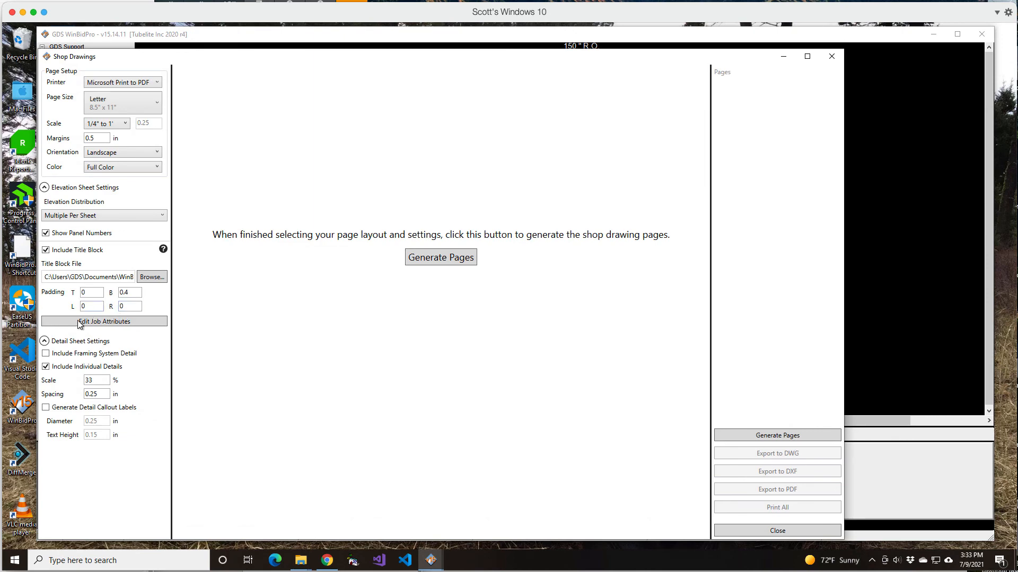
left_click(44, 356)
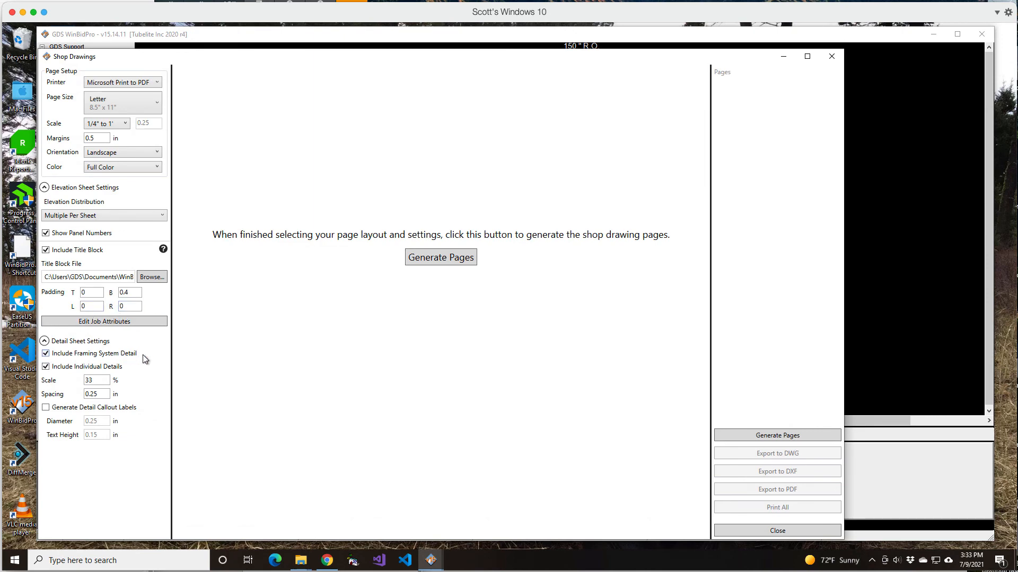